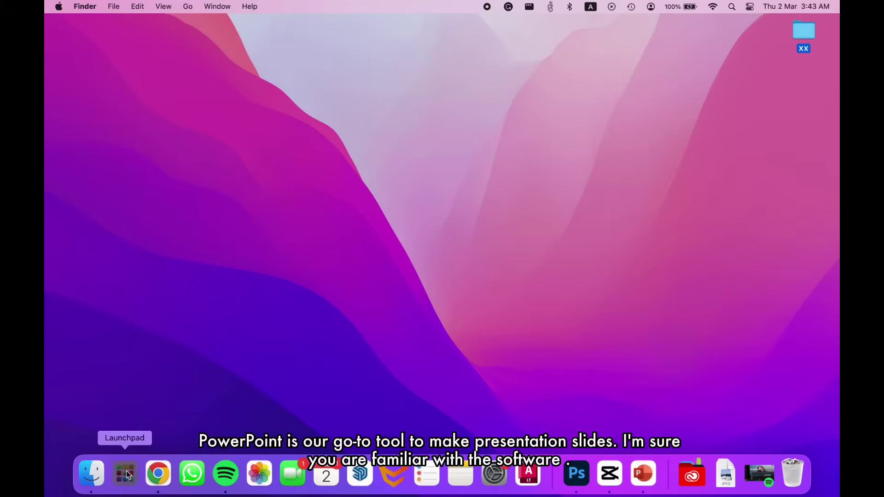
Step: Launch PowerPoint and open the recent presentation Pickapalette Ultimate Floor Planning Tool (Metric)
left_click(125, 472)
left_click(335, 221)
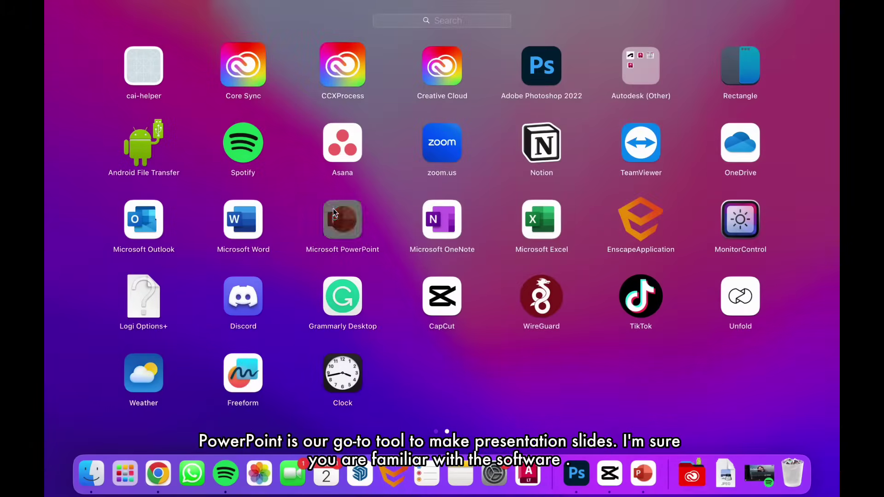
left_click(337, 224)
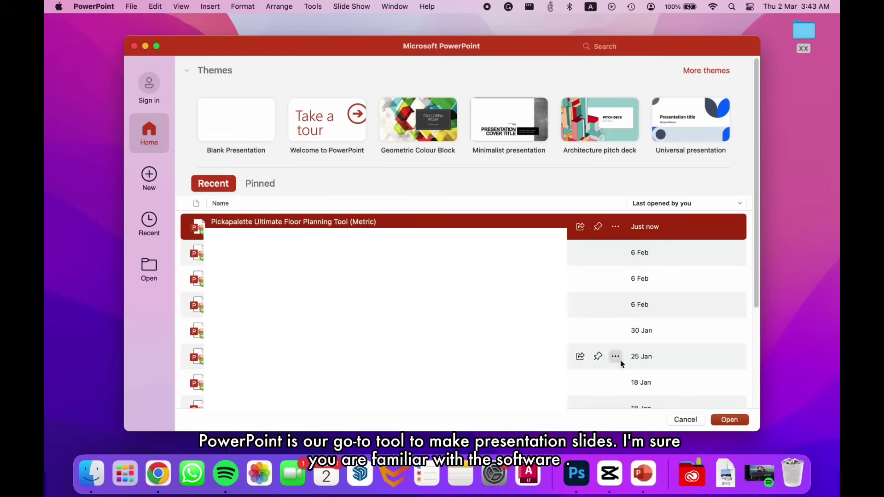
left_click(731, 420)
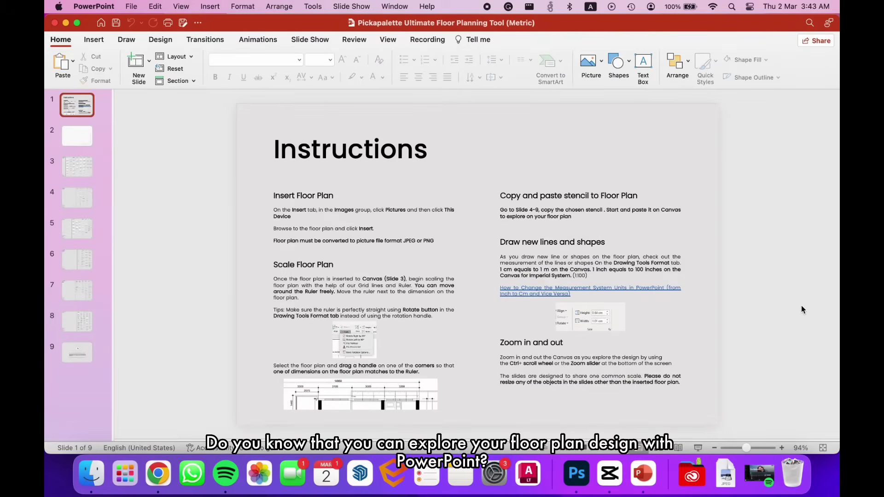
Step: Look through the slides from the grid canvas to the Accessories Stencil
key("Page_Down")
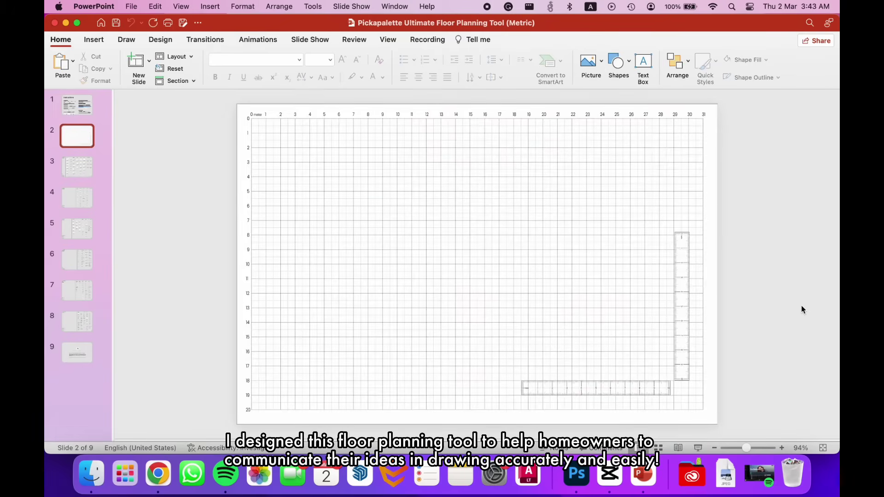
key("Page_Down")
key("Page_Down")
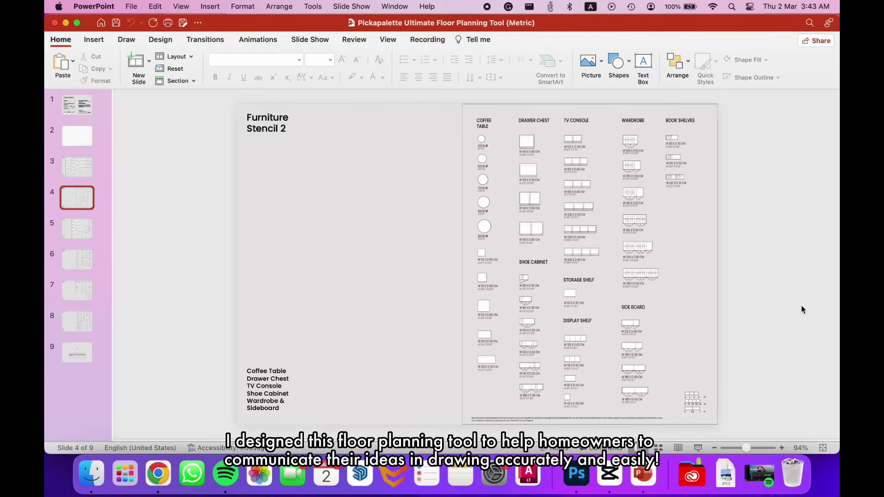
key("Page_Down")
key("Page_Down")
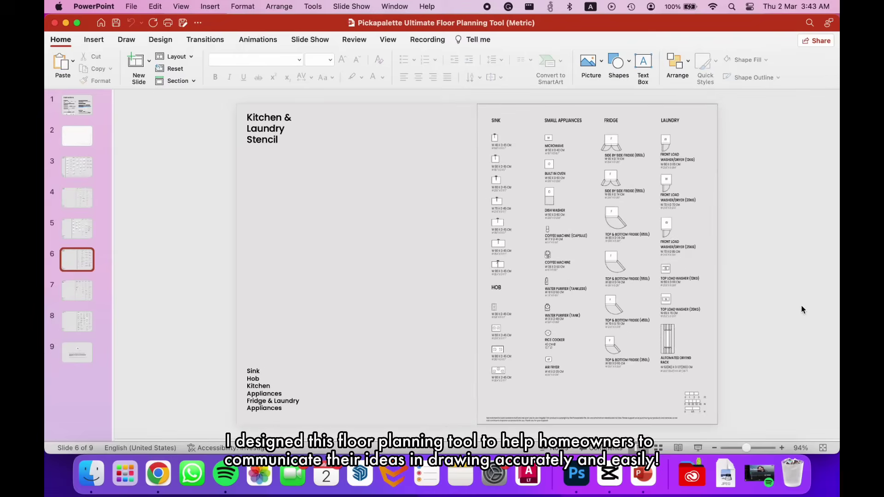
key("Page_Down")
key("Page_Down")
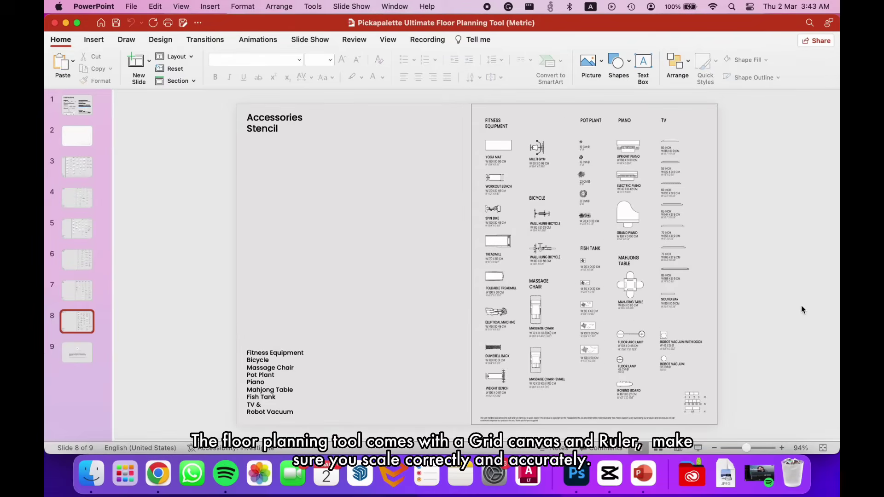
Step: Return to the grid canvas on slide 2 and examine its grid and ruler up close
key("Home")
key("Page_Down")
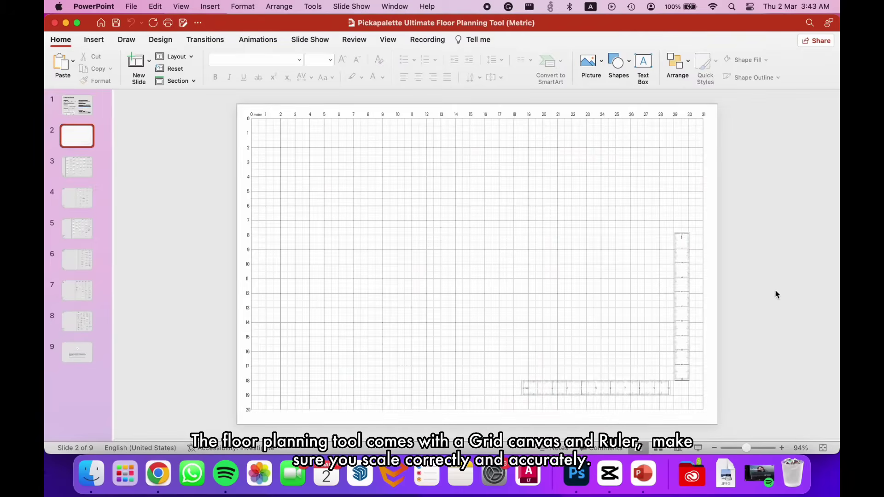
left_click_drag(742, 448, 751, 447)
scroll(563, 323, "down", 10)
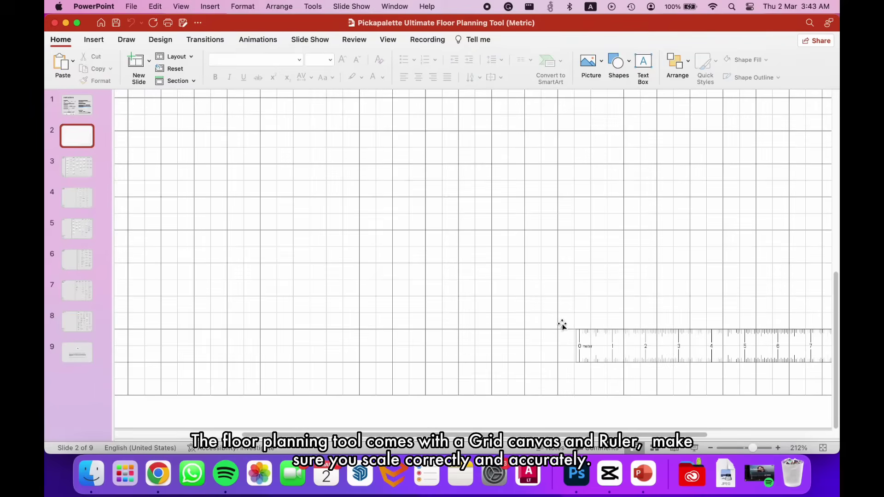
left_click_drag(563, 325, 326, 280)
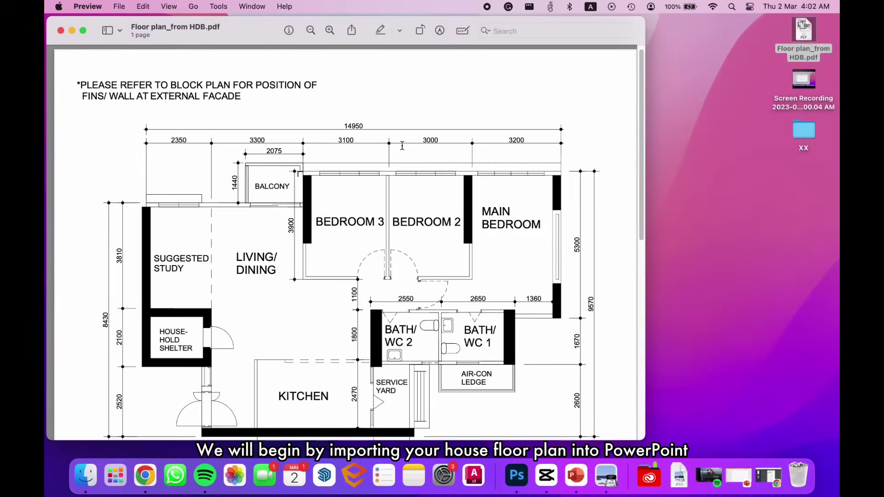
Step: In Preview, export Floor plan_from HDB.pdf to the Desktop as a PNG image
left_click(121, 6)
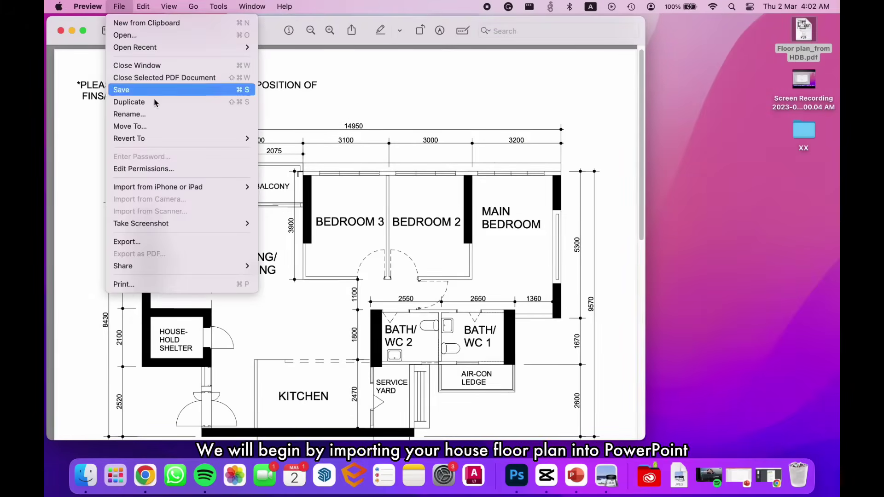
left_click(176, 241)
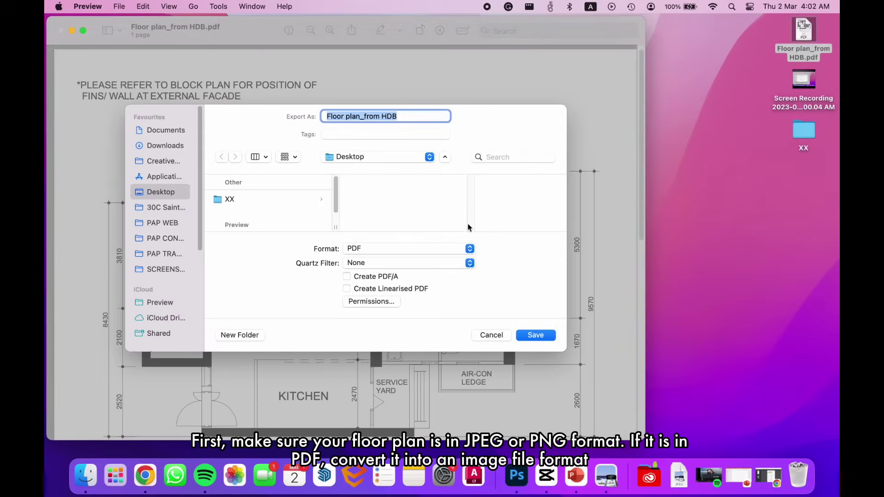
left_click(456, 253)
left_click(446, 262)
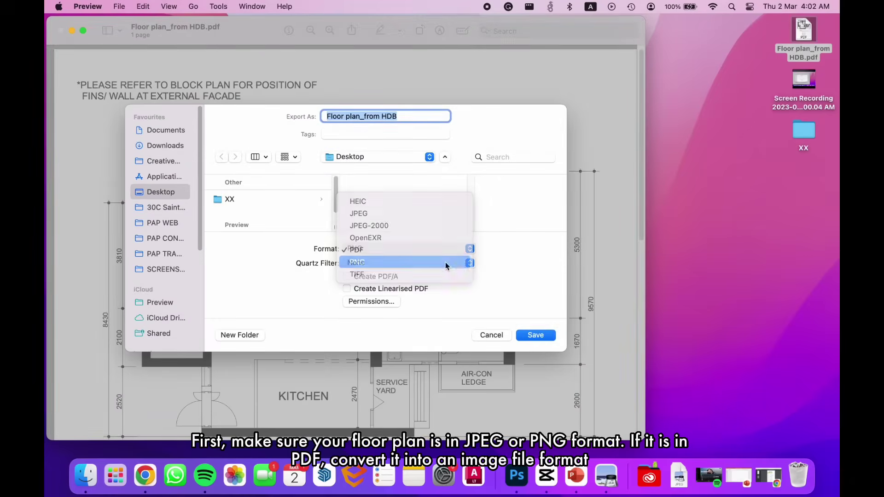
left_click(534, 339)
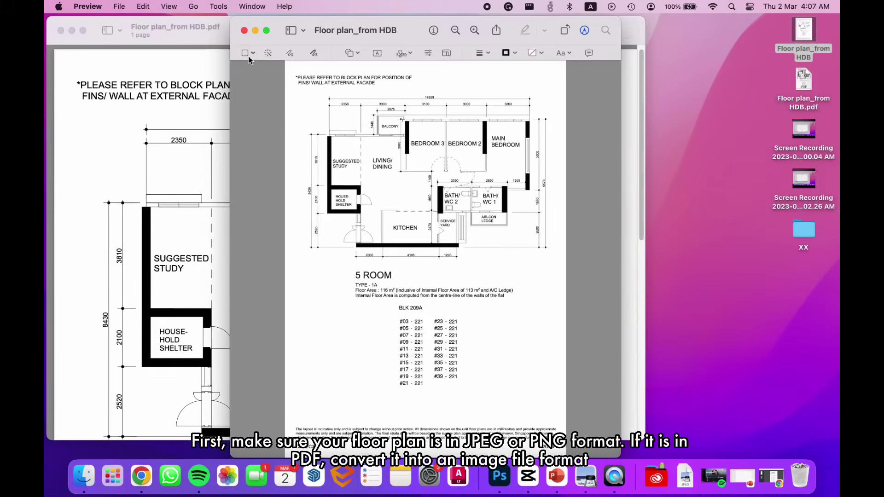
Step: Crop the exported PNG to the dimensioned floor plan drawing, removing the text around it, and save the image
left_click_drag(297, 89, 561, 266)
left_click(219, 6)
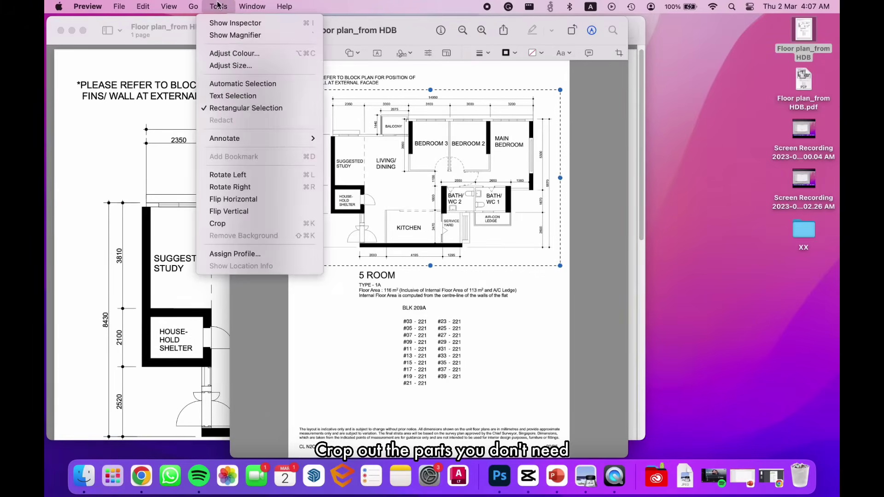
left_click(240, 223)
left_click(119, 6)
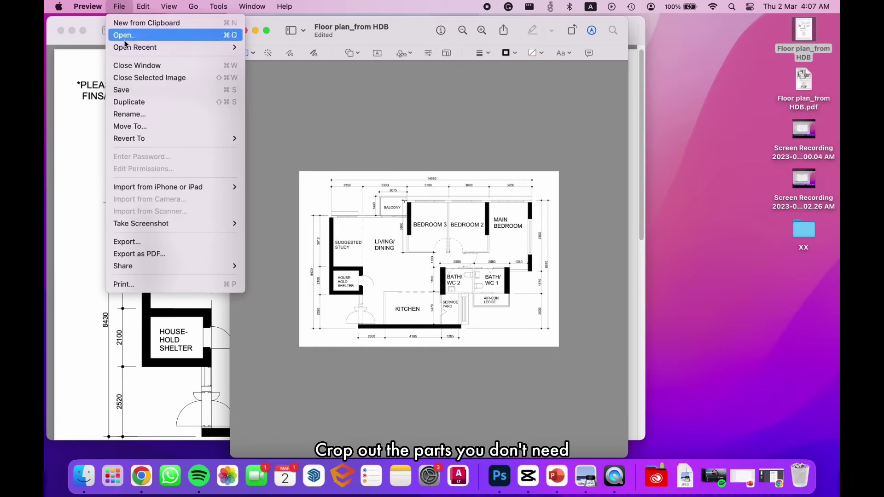
left_click(134, 92)
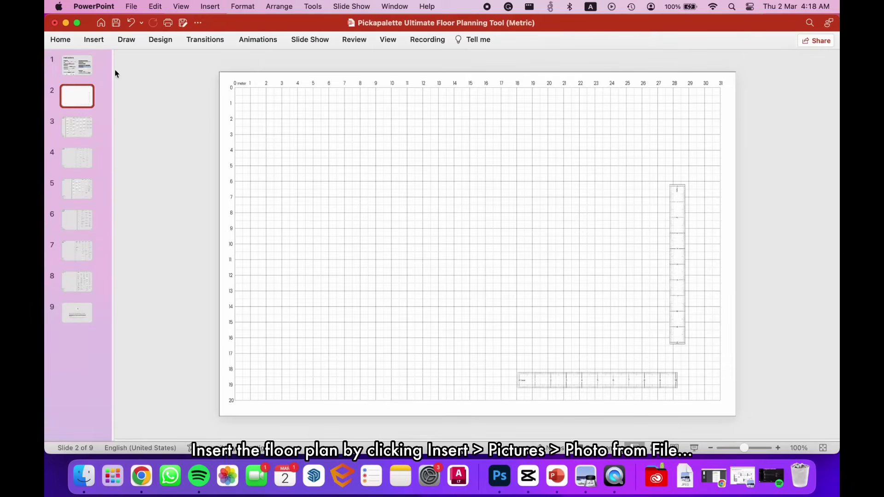
Step: Switch to PowerPoint and insert the Floor plan_from HDB PNG onto the grid canvas on slide 2, adjusting its placement
left_click(97, 42)
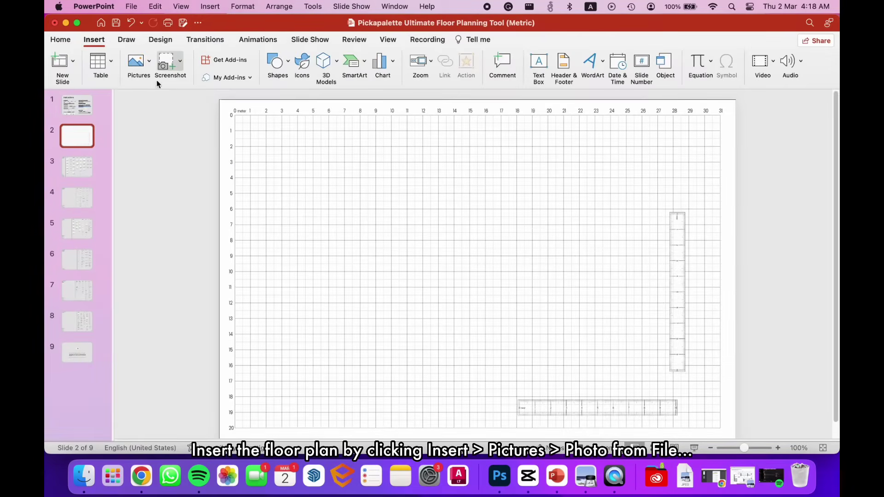
left_click(138, 61)
left_click(163, 92)
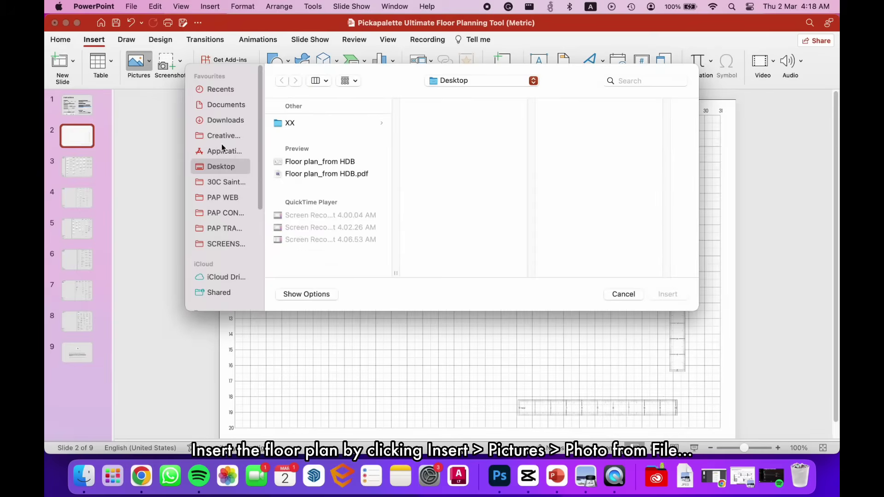
left_click(330, 165)
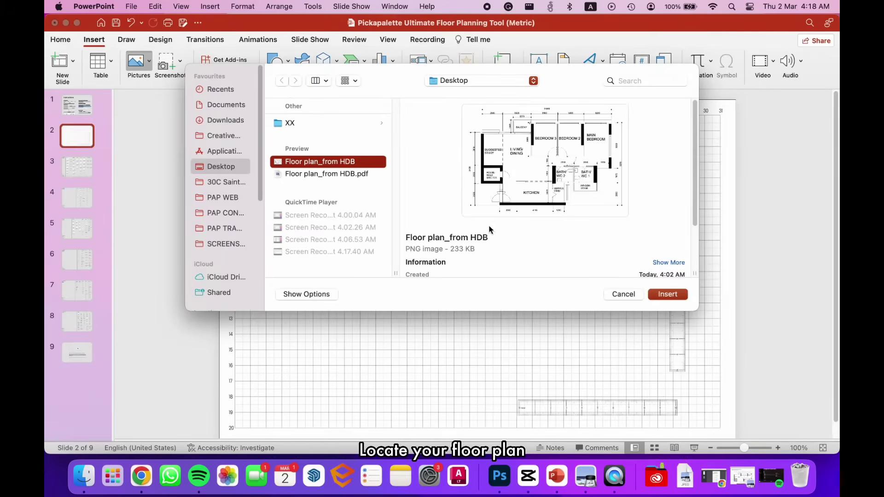
left_click(654, 297)
left_click_drag(461, 257, 544, 318)
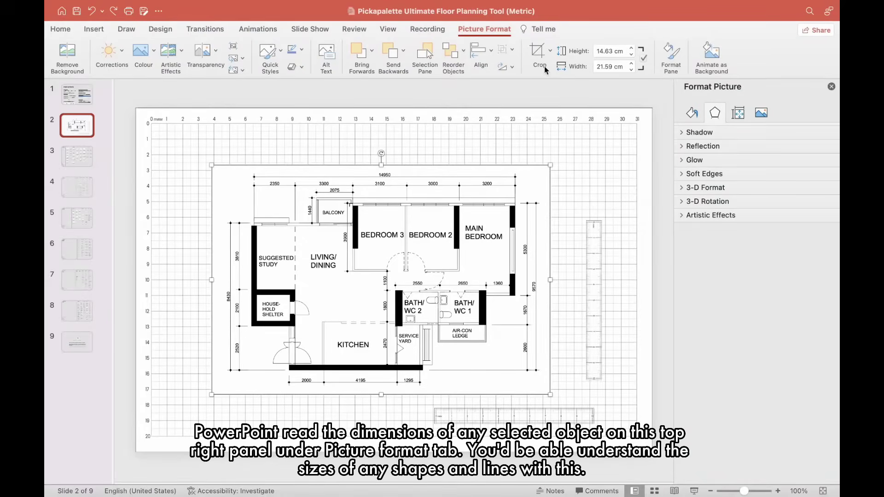
Step: Check the height and width of the inserted floor plan and the canvas rulers
left_click(587, 94)
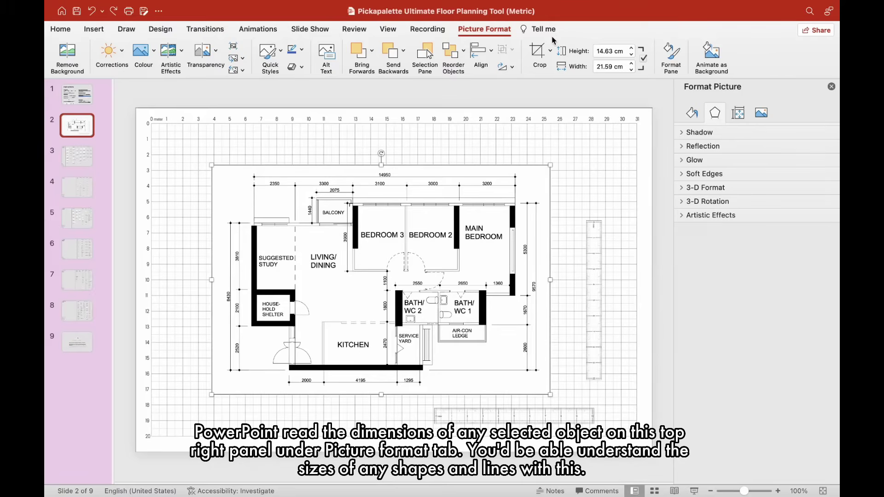
left_click(594, 222)
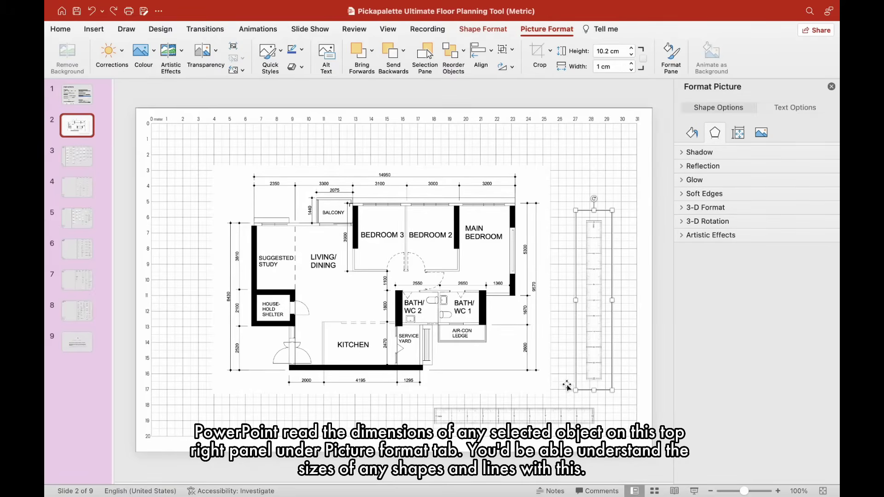
left_click(562, 415)
left_click(518, 345)
left_click(591, 197)
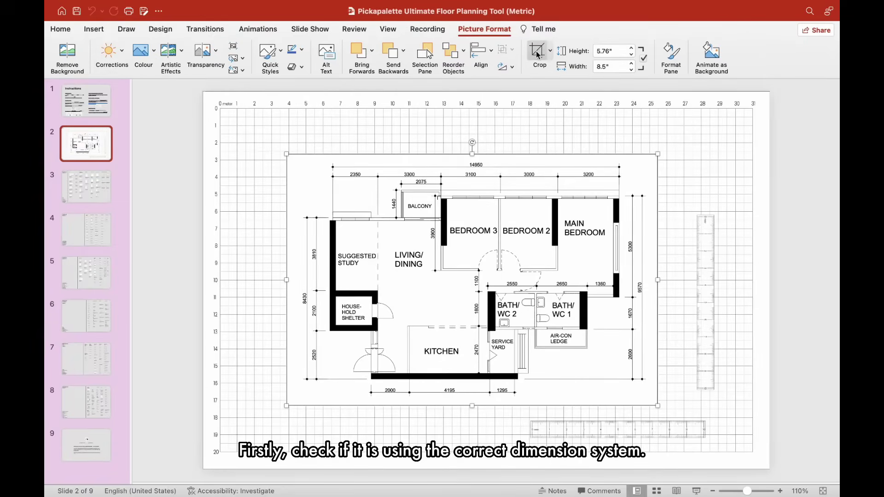
Step: Close the floor planning presentation and quit PowerPoint
mouse_move(142, 11)
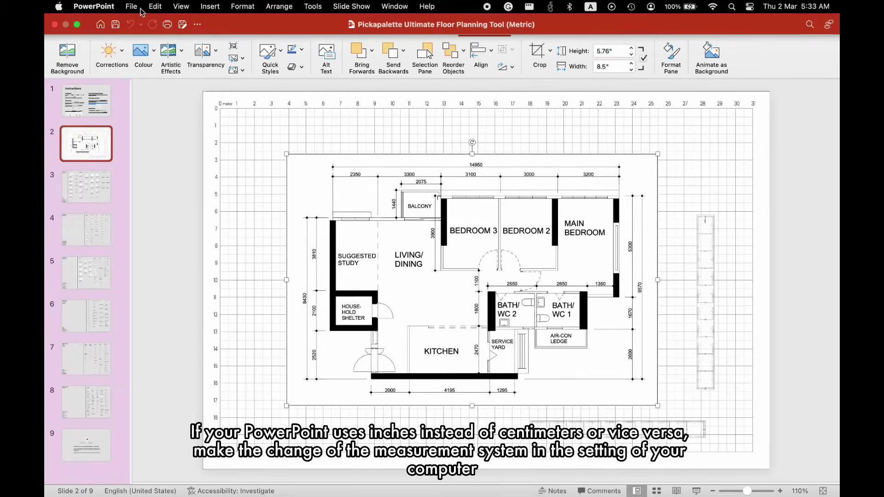
left_click(55, 25)
right_click(616, 477)
left_click(645, 439)
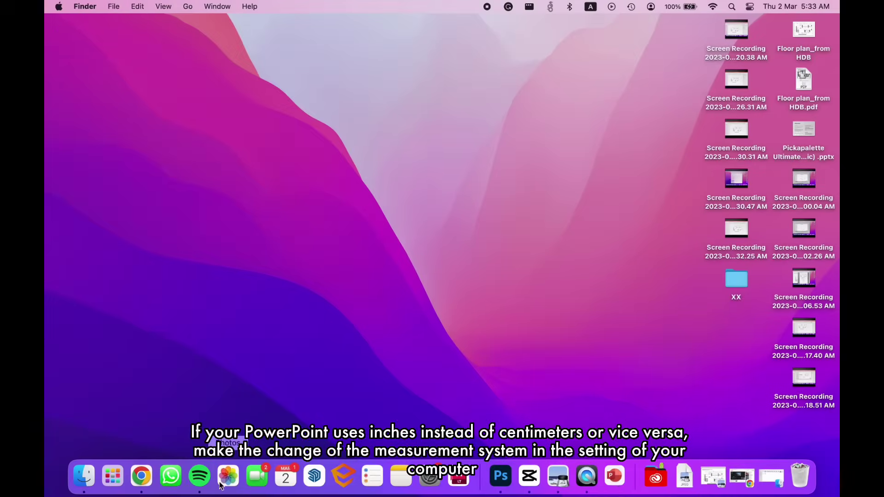
Step: Switch to System Settings, set the measurement system to Metric in Language & Region, and close the settings
left_click(430, 477)
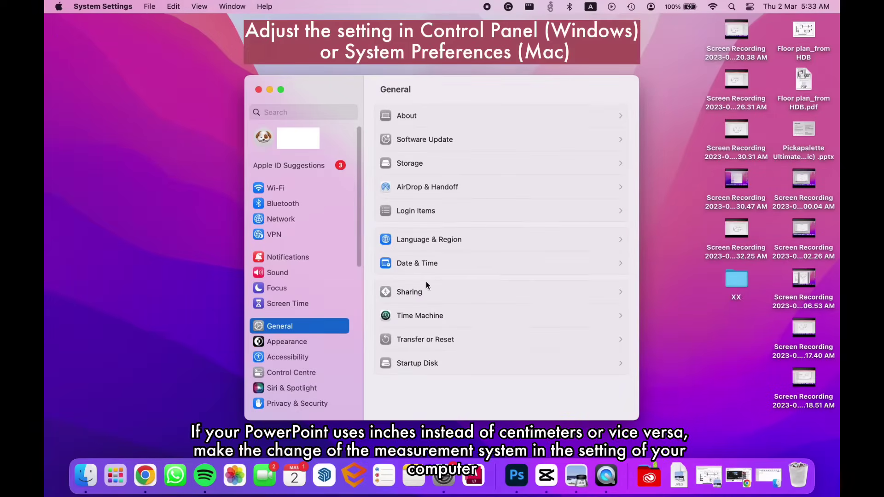
left_click(502, 249)
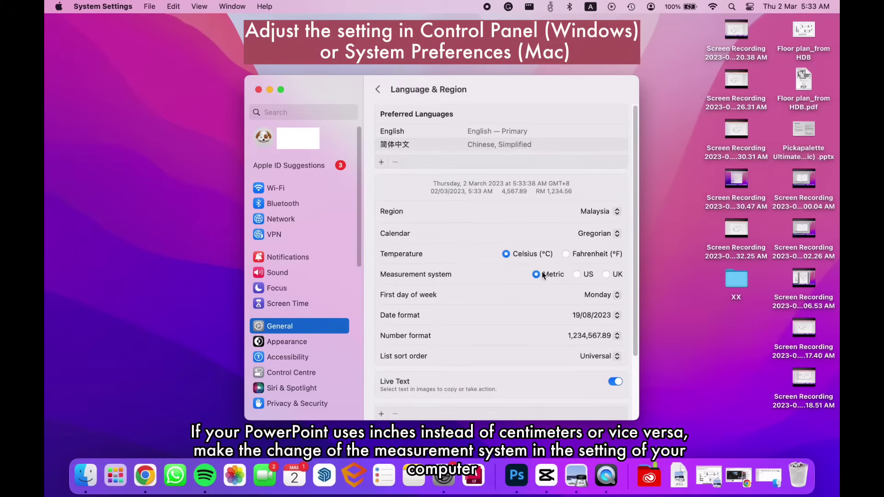
left_click(258, 90)
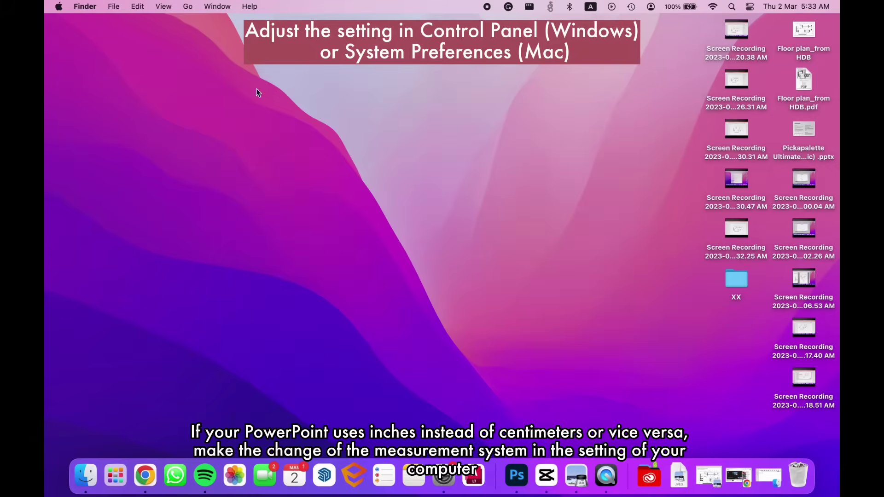
Step: Relaunch PowerPoint and reopen the Pickapalette Ultimate Floor Planning Tool (Metric) presentation at the floor plan slide
left_click(115, 476)
left_click(354, 221)
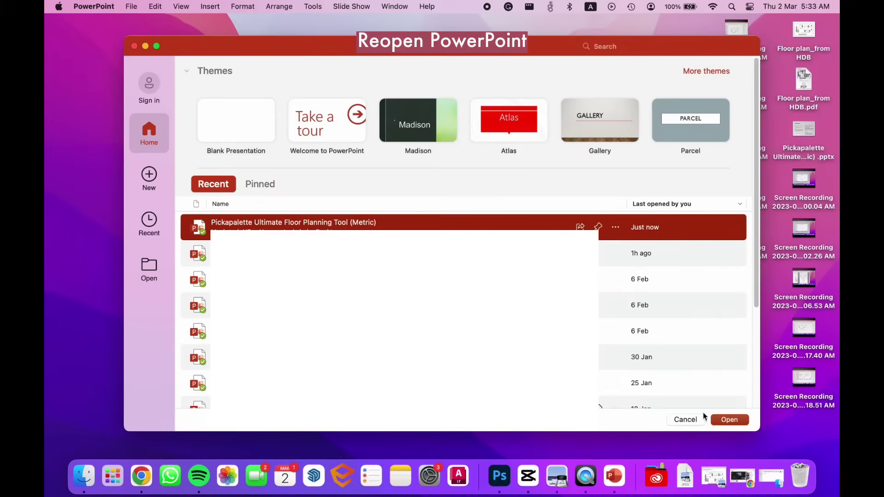
left_click(721, 420)
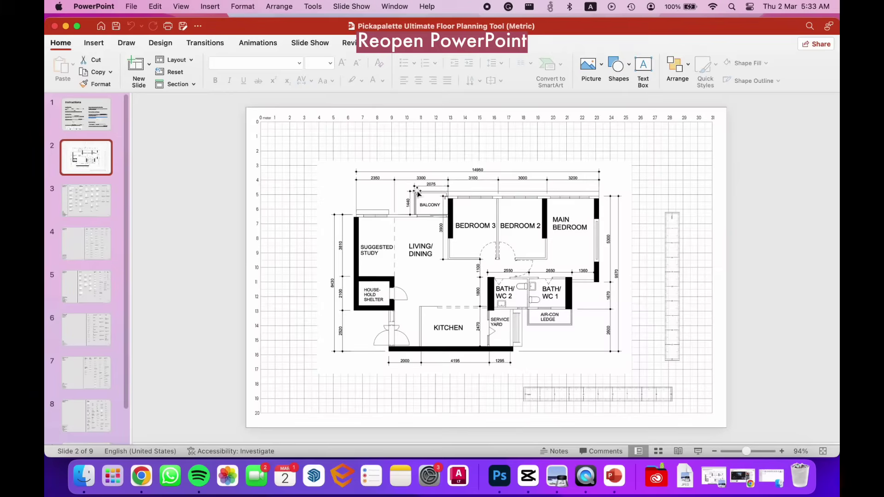
left_click(418, 194)
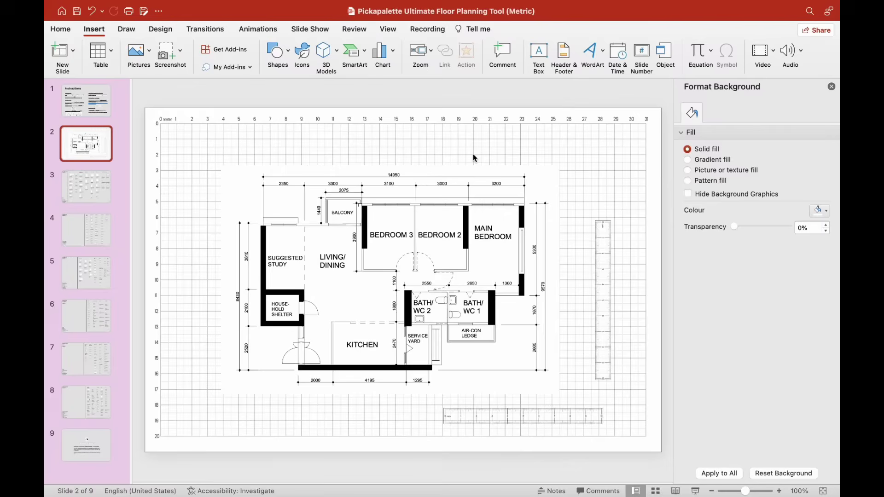
Step: Paste the red dimension arrow across the canvas width and add the text "31 m on this canvas = 31 cm on Powerpoint slide" below it
key("super+v")
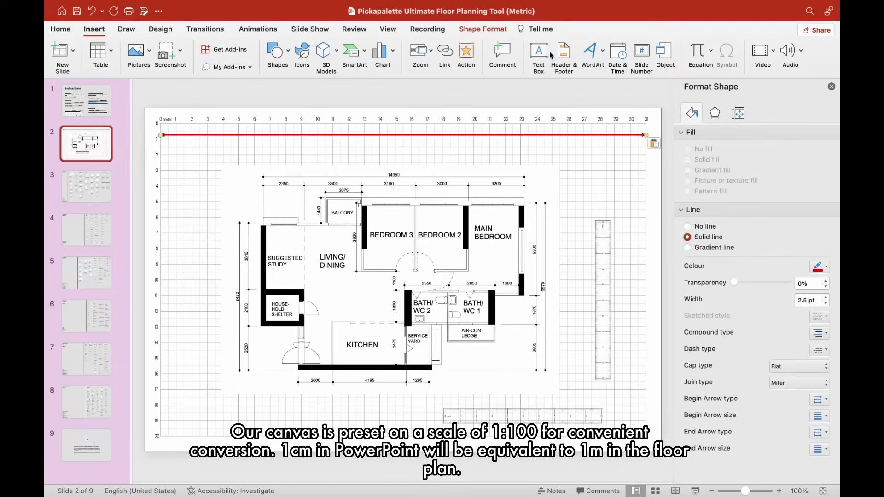
left_click(547, 52)
left_click(339, 148)
type("31")
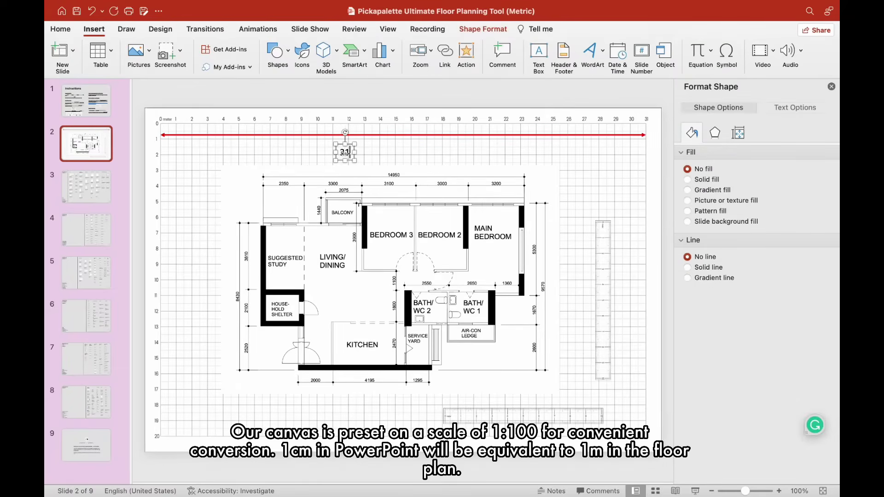
type(" m on this ca")
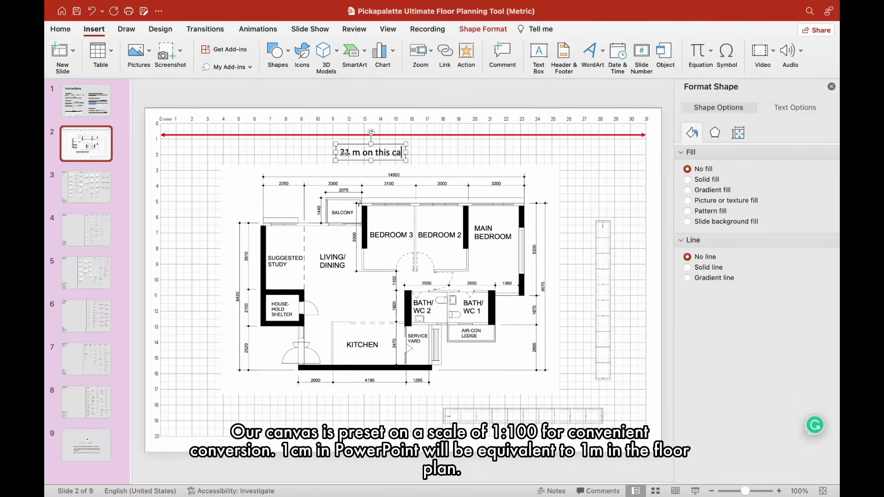
type("nvas = 31 cm on Power")
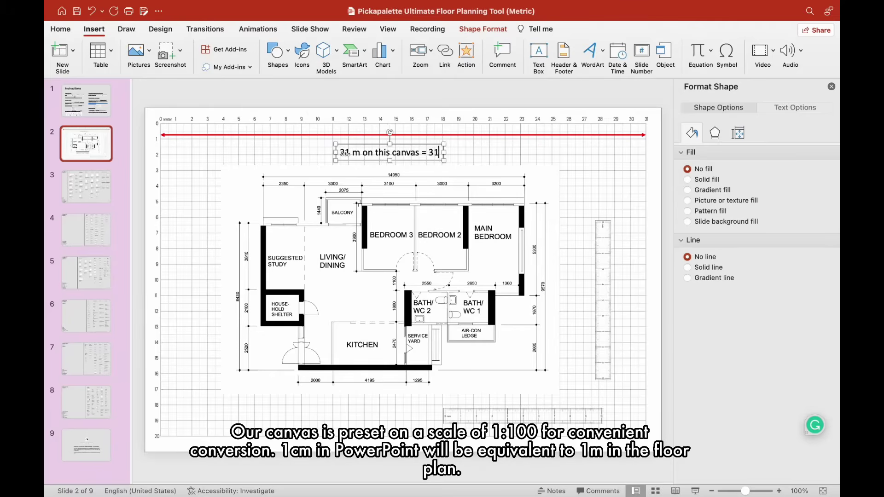
type("point slide")
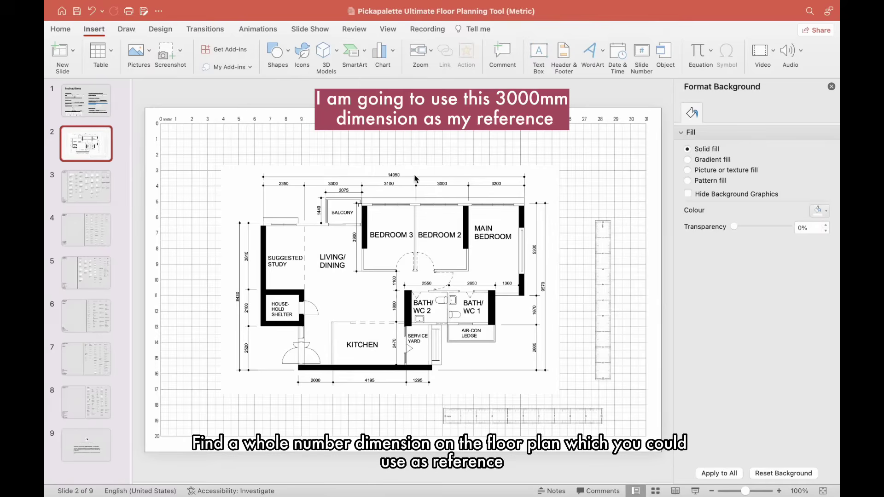
Step: Move the horizontal ruler to the 3000 mm dimension above BEDROOM 2, bring it to the front and align its zero with the dimension's start
left_click(510, 414)
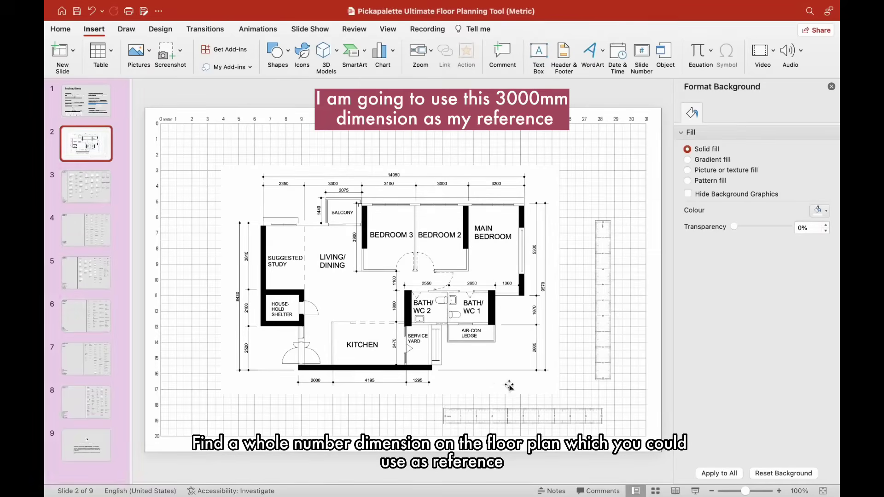
left_click(517, 419)
left_click_drag(517, 419, 539, 202)
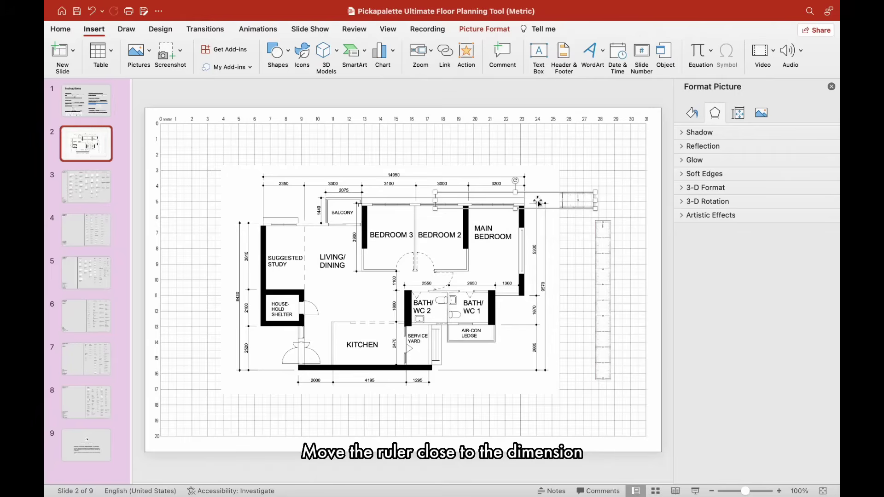
right_click(574, 199)
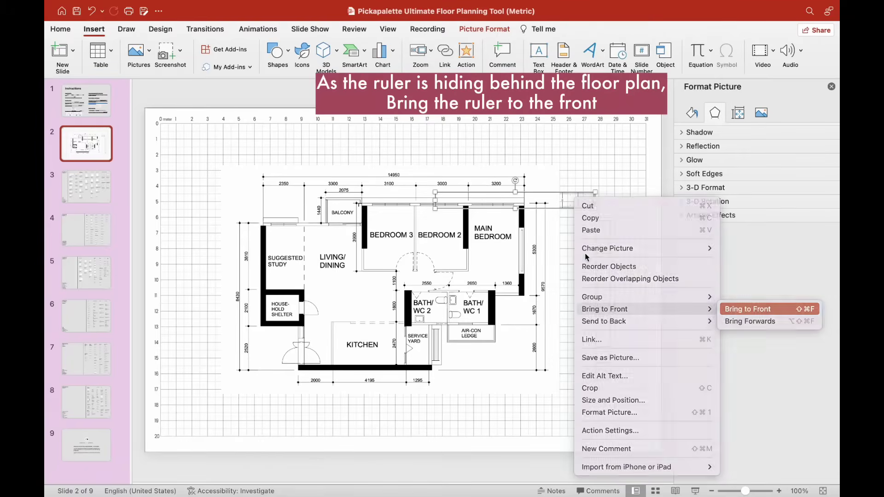
left_click(748, 309)
left_click_drag(567, 202, 544, 200)
Step: Scale the floor plan down proportionally from its corner until the 3000 mm dimension spans about 3 m on the ruler
key("super+equal")
key("super+equal")
key("super+equal")
key("super+equal")
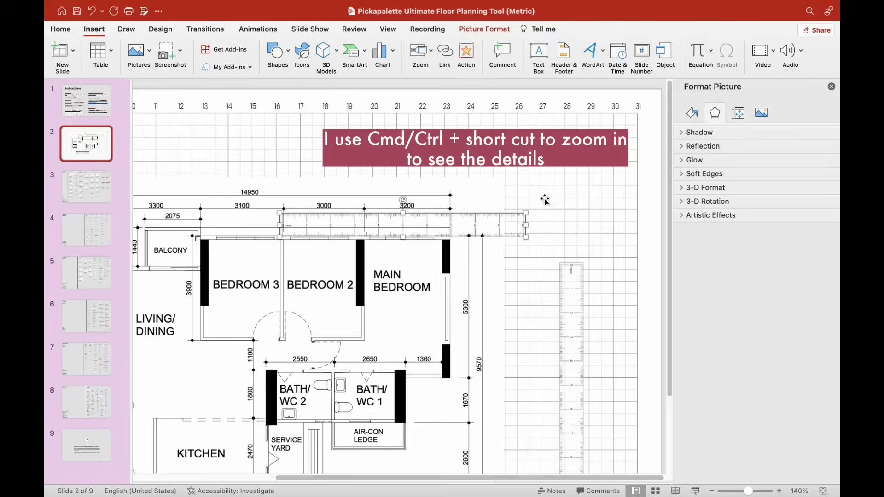
key("super+equal")
key("super+equal")
key("super+equal")
key("super+equal")
key("super+equal")
key("super+equal")
left_click(544, 205)
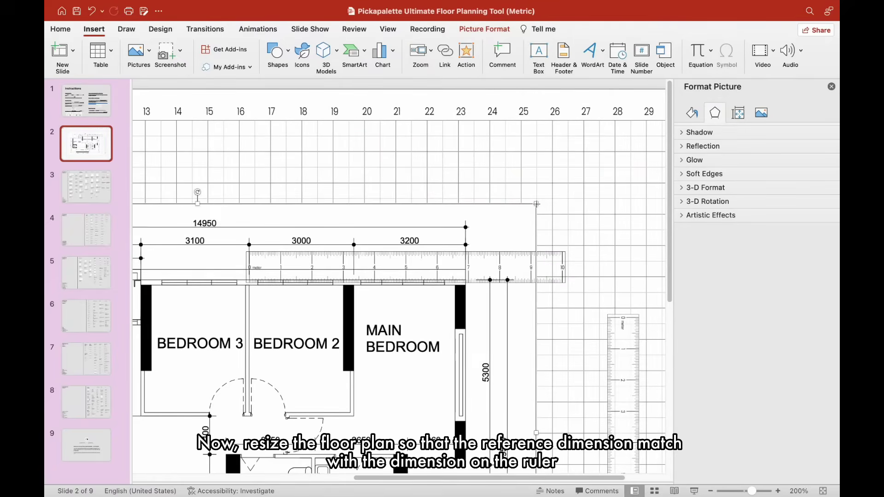
left_click_drag(536, 204, 503, 208)
key("super+z")
left_click_drag(452, 223, 457, 216)
key("super+z")
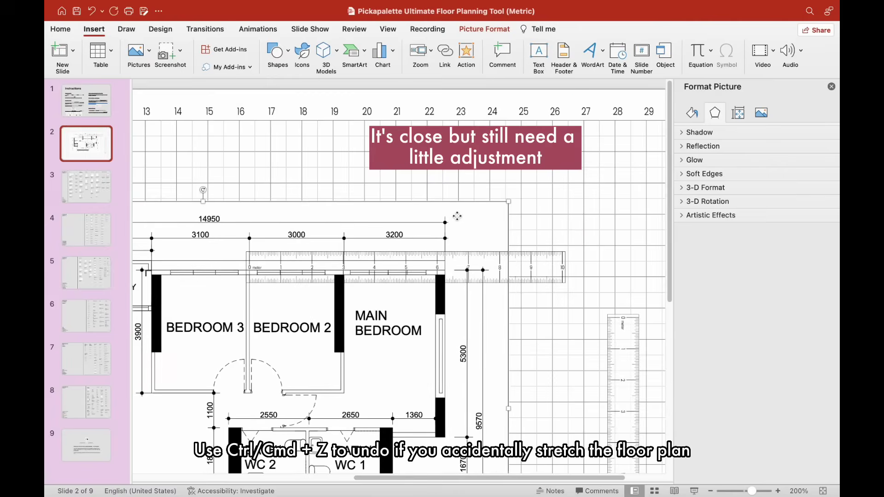
Step: Fine-tune the floor plan's size and position so the 3000 mm dimension runs from 0 to 3 m on the ruler
left_click_drag(508, 201, 506, 203)
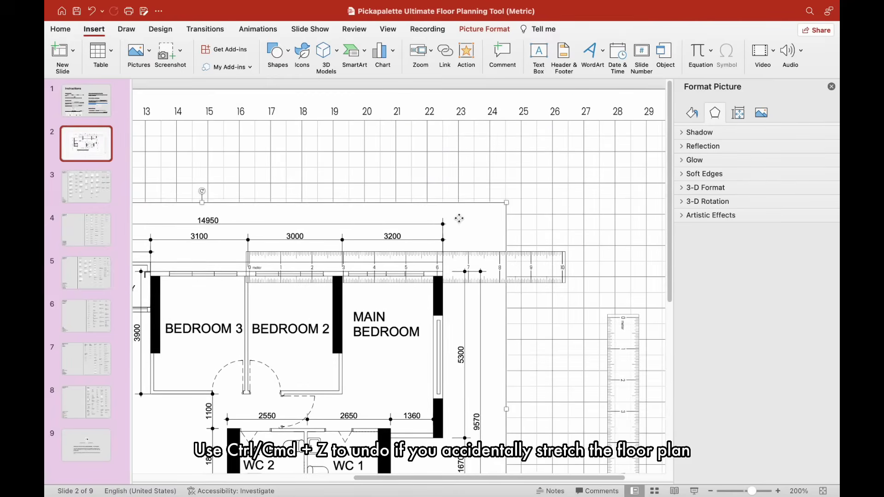
left_click_drag(459, 220, 461, 217)
key("Left")
key("Left")
key("Left")
key("Left")
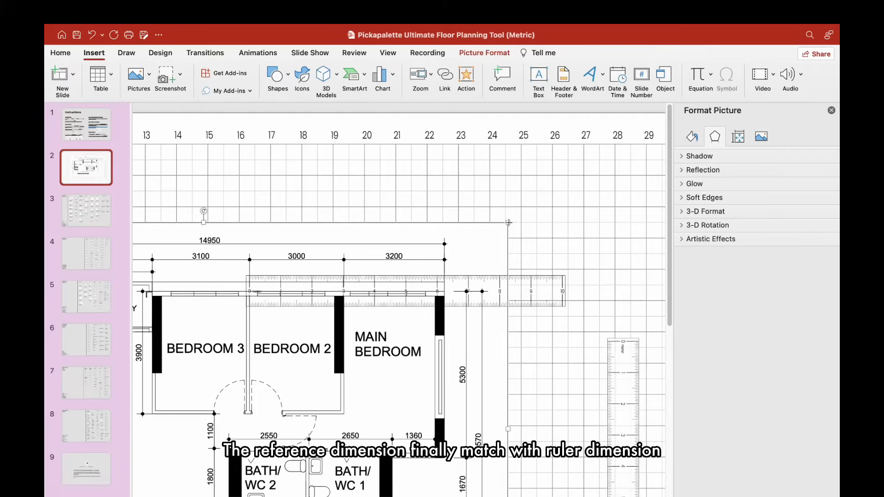
left_click_drag(508, 222, 507, 224)
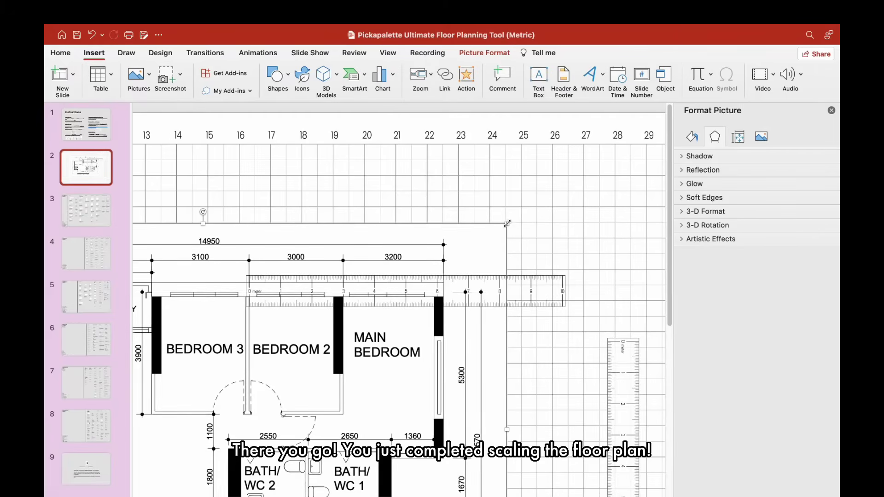
key("super+z")
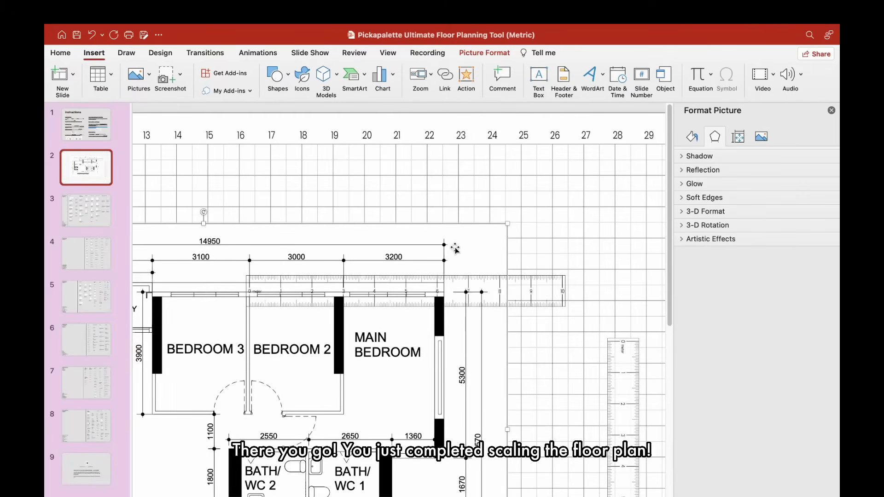
Step: Move the horizontal ruler below the kitchen and align it with the bottom dimensions to double-check the floor plan's scale
left_click_drag(467, 288, 450, 186)
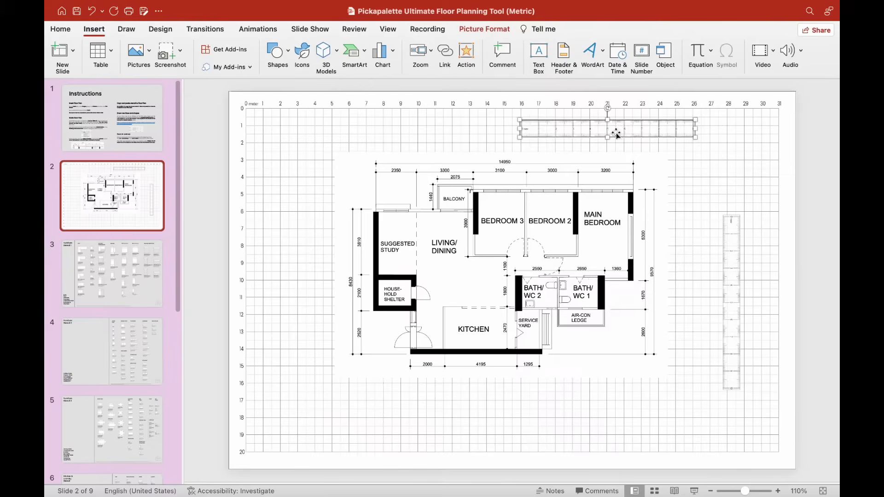
left_click_drag(617, 134, 539, 380)
scroll(539, 380, "up", 5)
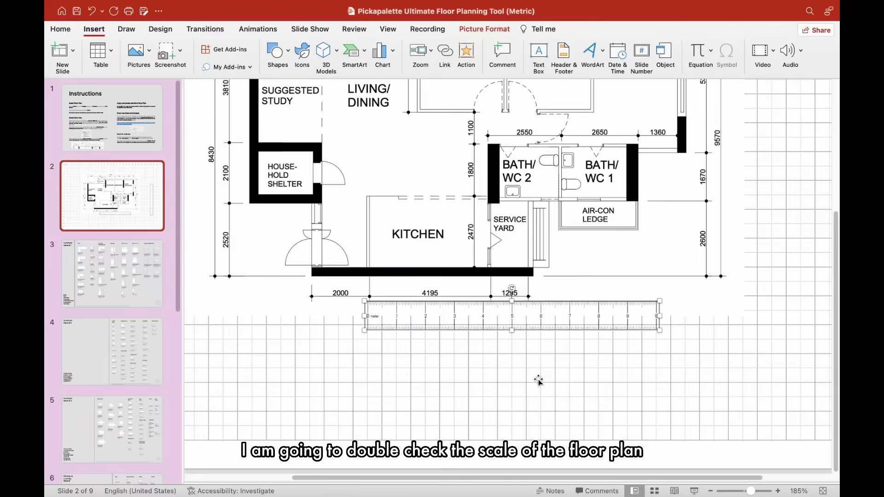
scroll(539, 380, "up", 1)
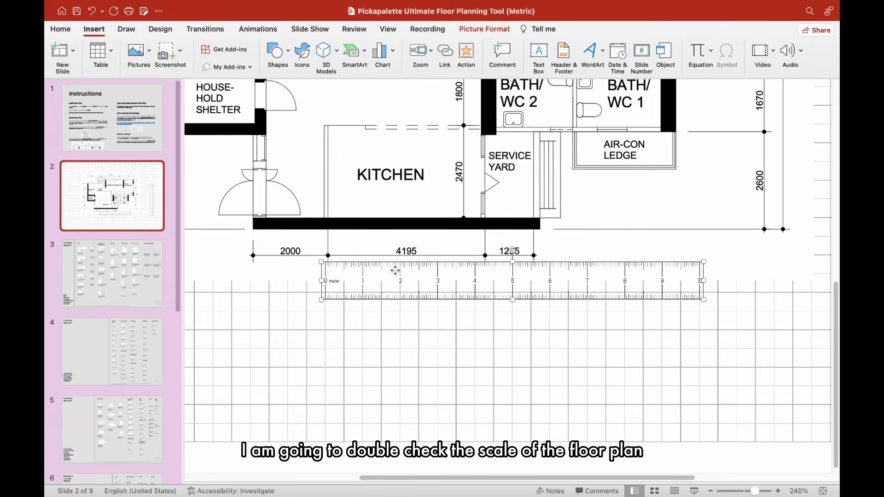
left_click_drag(396, 266, 321, 271)
key("super+z")
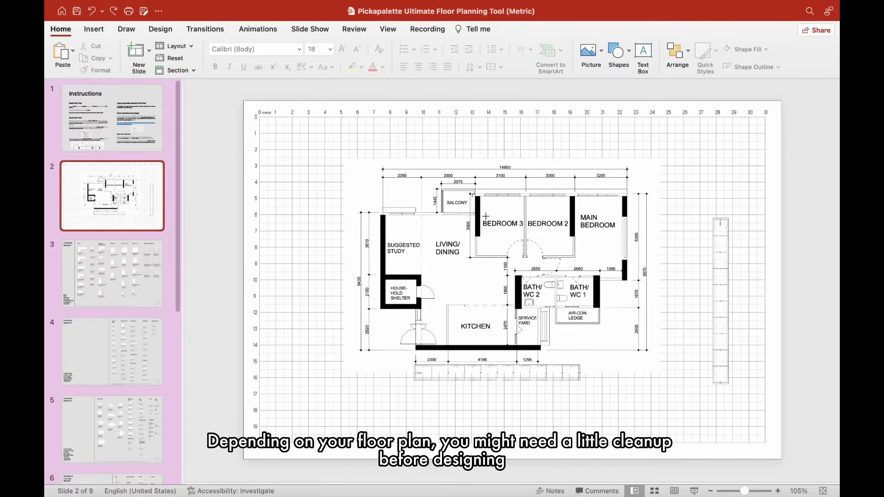
Step: Draw a rectangle about 2.44 cm wide and 0.66 cm high over the BEDROOM 3 label, fill it white and hide its outline
left_click_drag(482, 216, 523, 228)
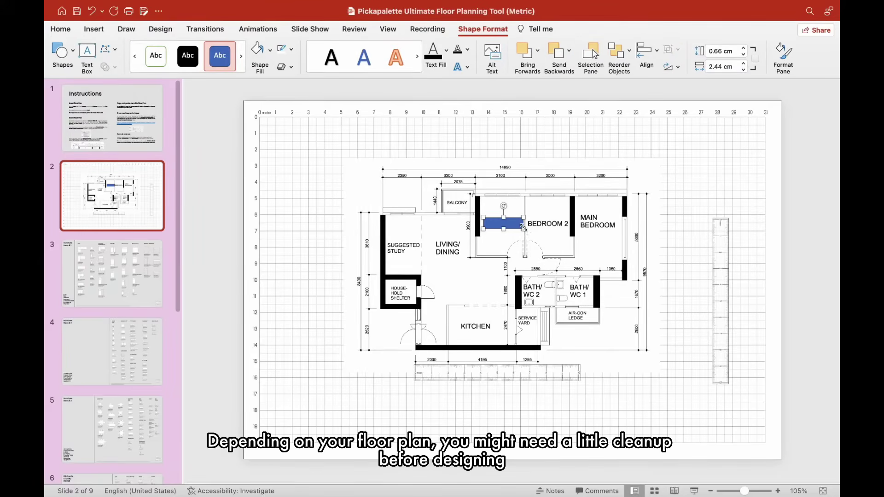
scroll(525, 228, "up", 3)
left_click(270, 50)
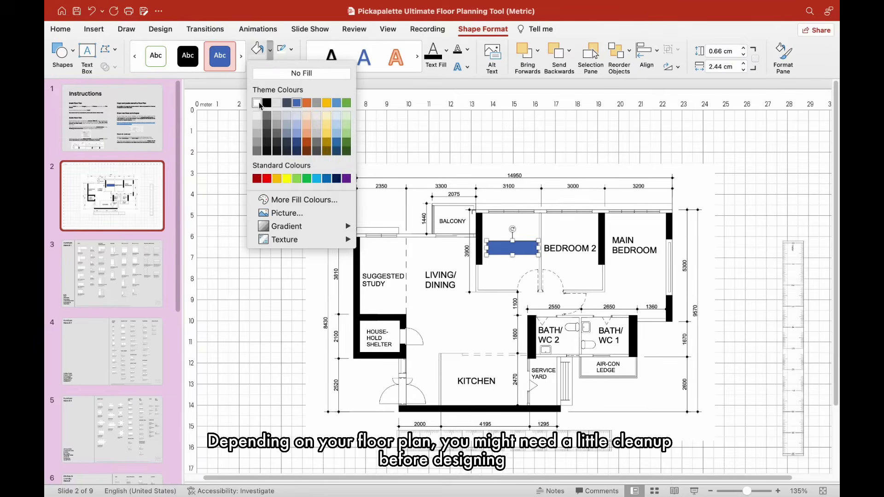
left_click(260, 103)
left_click(290, 52)
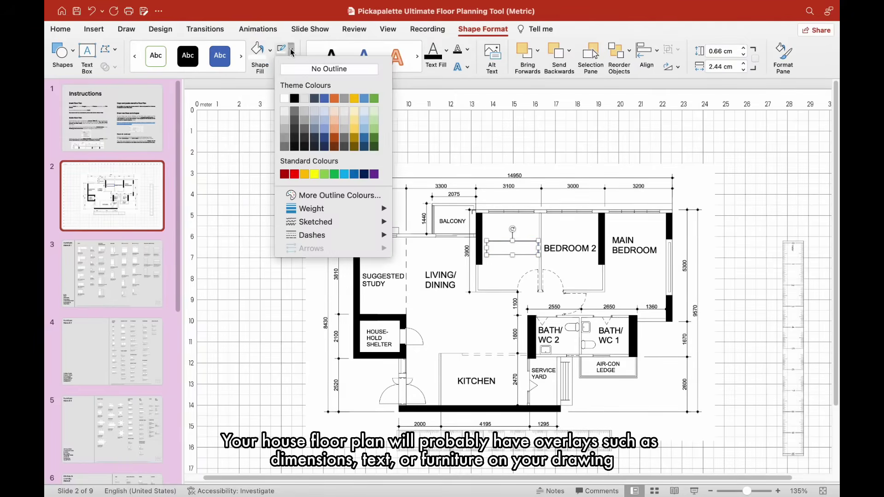
right_click(506, 244)
left_click(525, 207)
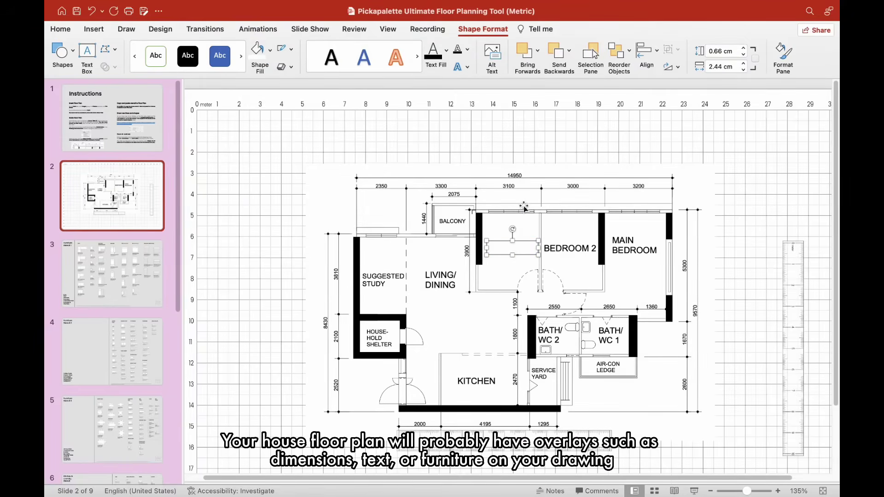
Step: Copy the white rectangle over the BEDROOM 2 and MAIN BEDROOM labels, resizing it to hide the text
right_click(554, 213)
left_click(574, 249)
left_click_drag(524, 258, 577, 247)
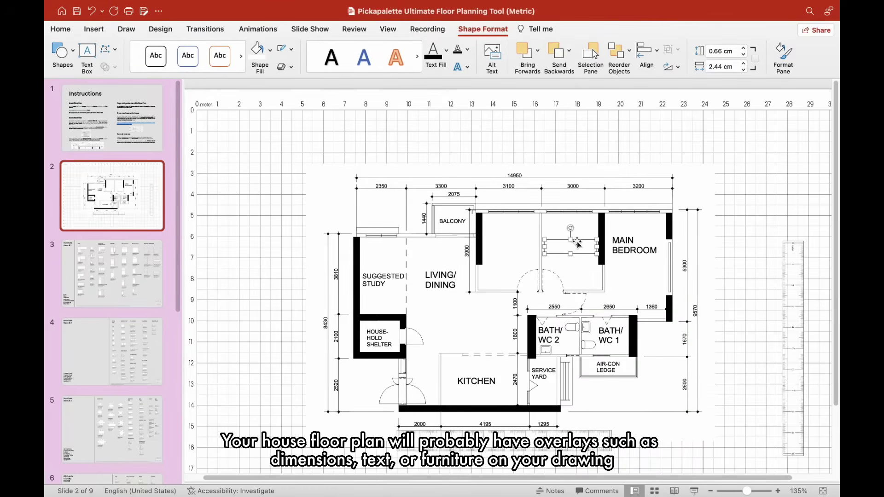
key("super+v")
left_click_drag(599, 260, 634, 254)
Step: Cover the SUGGESTED STUDY, LIVING/DINING and HOUSEHOLD SHELTER labels with resized copies of the white rectangle
left_click(571, 247)
left_click_drag(543, 249, 373, 278)
key("super+v")
key("super+c")
key("super+v")
key("super+v")
left_click_drag(401, 295, 392, 339)
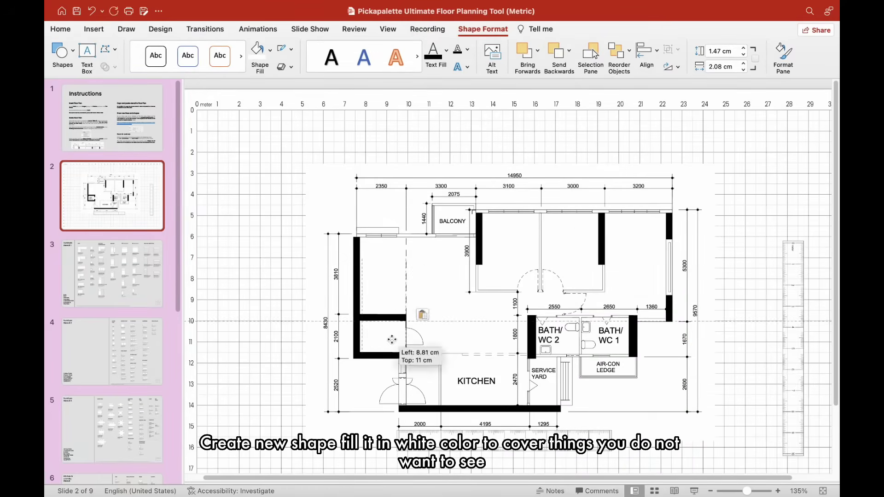
Step: Cover the KITCHEN, SERVICE YARD, AIR-CON LEDGE and BATH/WC 1 labels with copies of the white rectangle
key("super+c")
key("super+v")
left_click_drag(461, 234, 463, 381)
left_click_drag(476, 379, 559, 370)
key("super+c")
key("super+v")
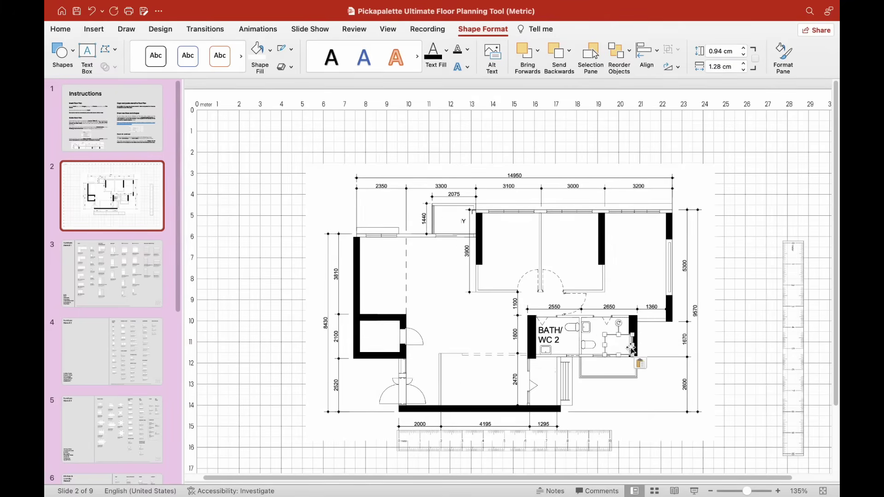
Step: Cover the BATH/WC 2 label and the rest of the BALCONY label with white rectangle copies, adjusting them to keep the walls clear
left_click_drag(632, 348, 455, 251)
key("super+c")
key("super+v")
mouse_move(459, 263)
left_mouse_down()
mouse_move(460, 295)
mouse_move(474, 270)
left_mouse_up()
left_click_drag(461, 245, 455, 213)
left_click(445, 214)
left_click_drag(455, 221, 455, 235)
left_click(369, 202)
left_click(239, 137)
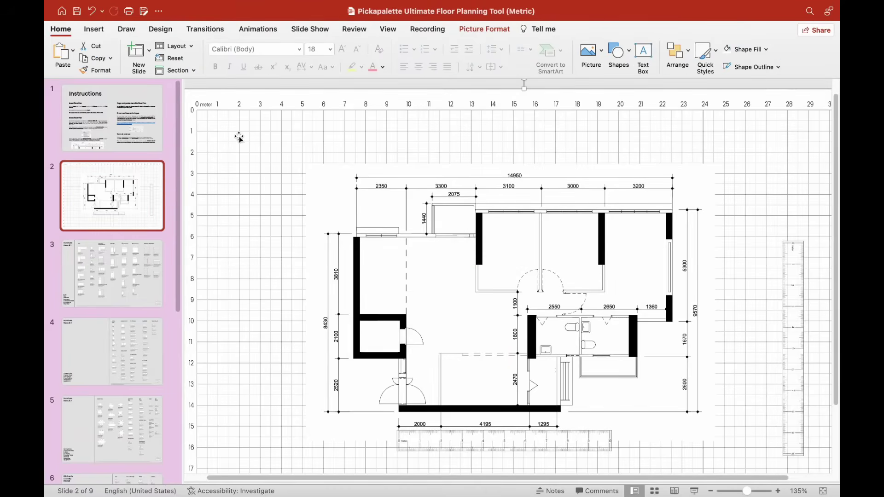
Step: Select all the white cover rectangles together with the floor plan picture and group them
left_click_drag(228, 85, 736, 424)
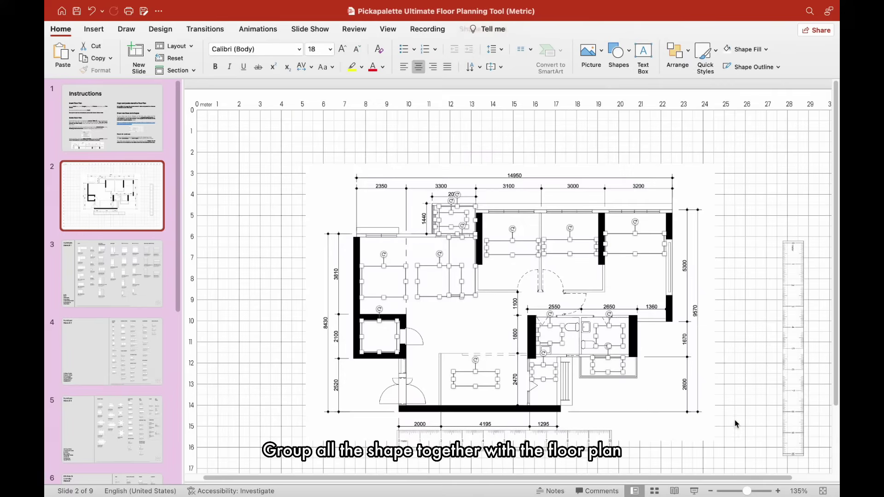
left_click(662, 369, "shift")
right_click(661, 368)
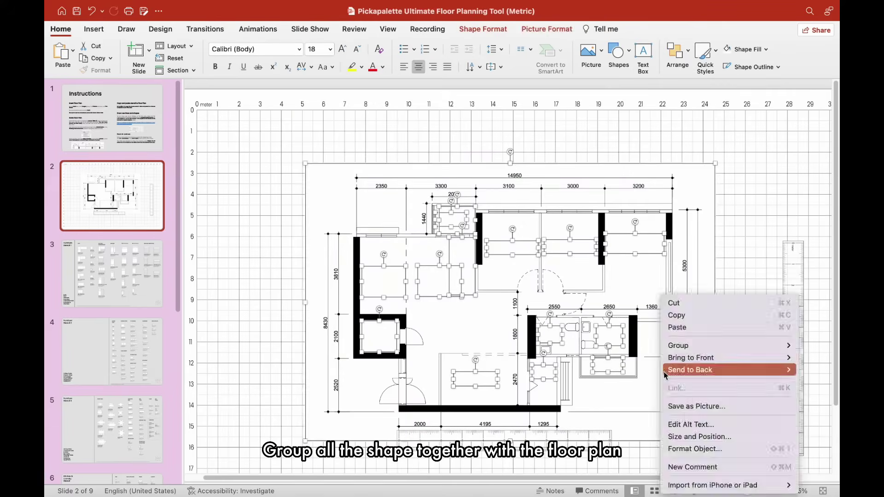
mouse_move(731, 341)
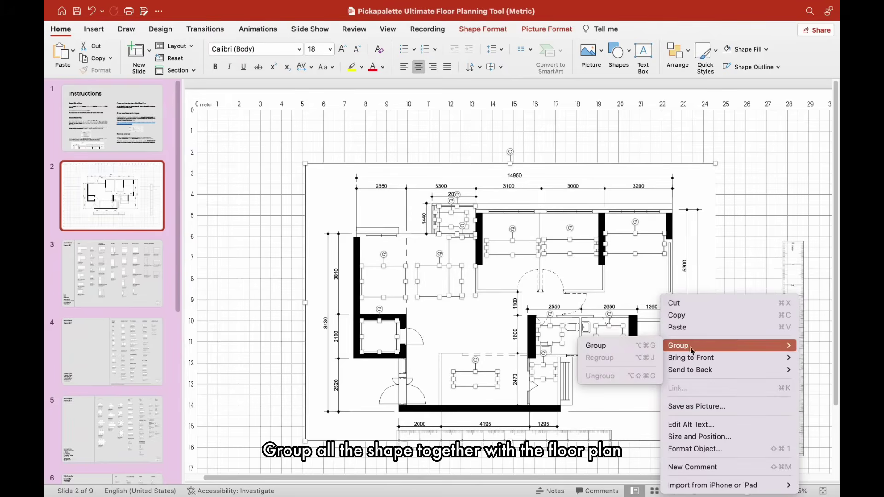
left_click(639, 347)
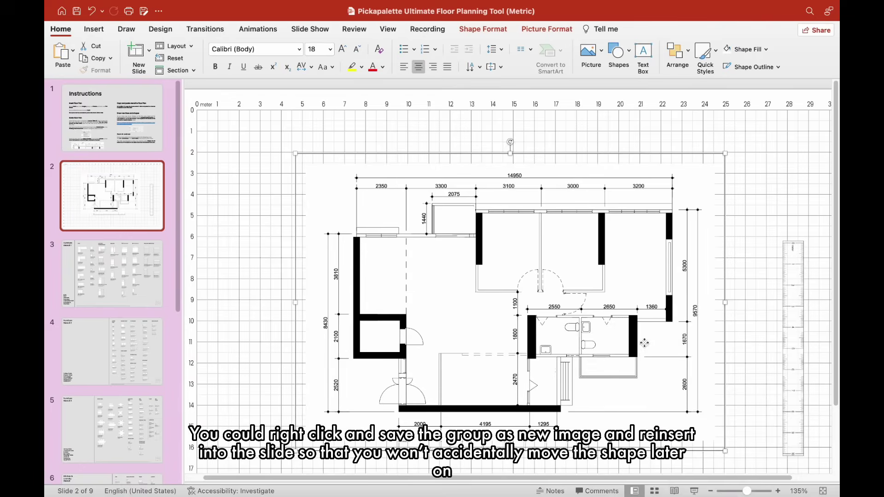
Step: Save the grouped floor plan as a PNG picture named "Cleaned up floor plan" on the Desktop
right_click(644, 344)
left_click(698, 406)
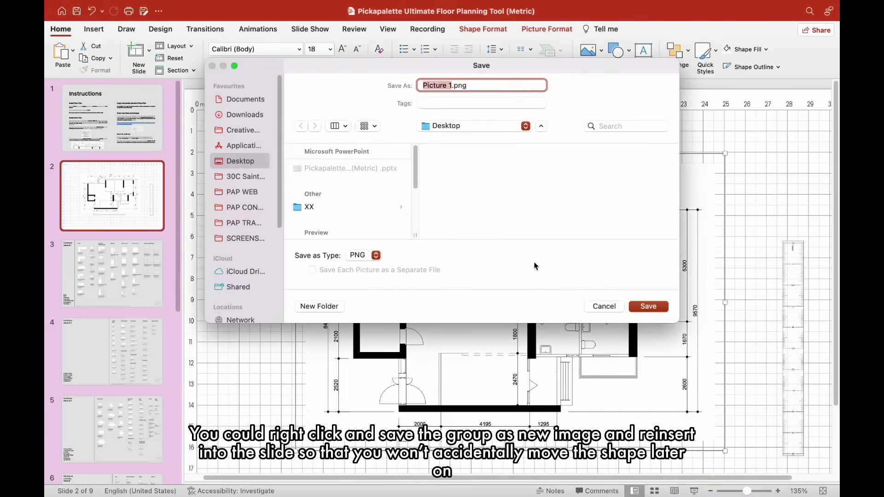
type("Cleaned up floor p")
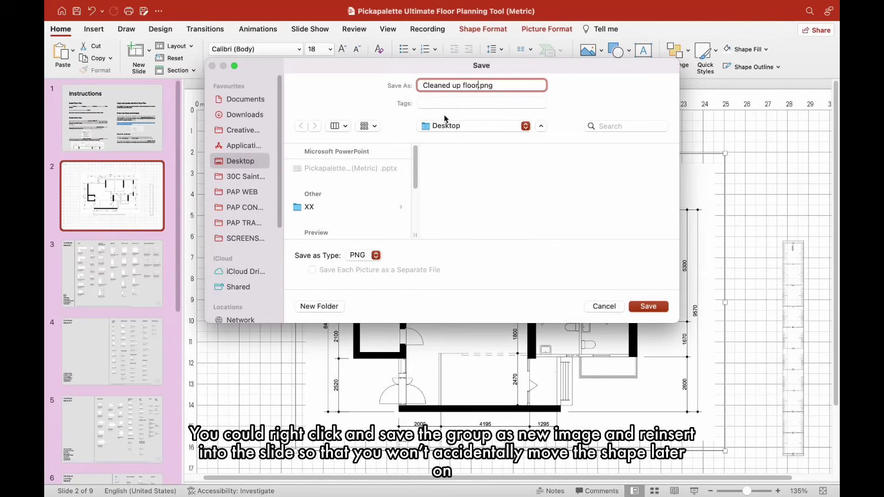
type("lan")
left_click(649, 309)
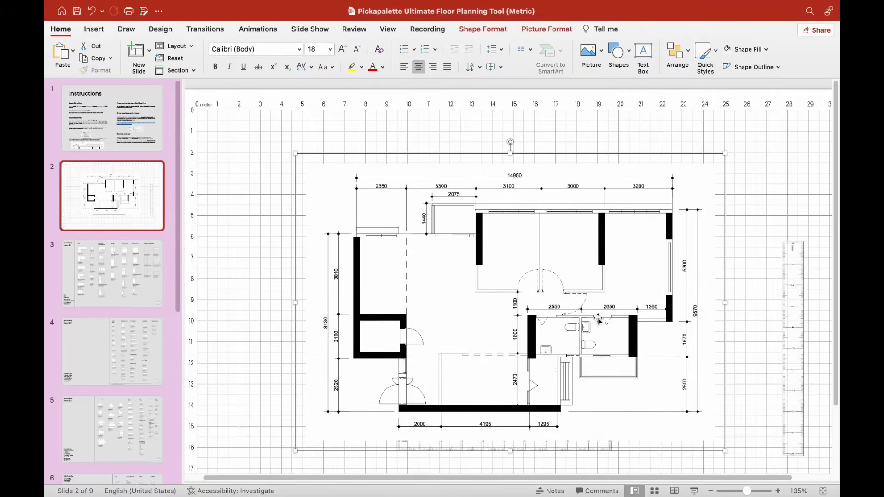
Step: Delete the original floor plan picture together with its grouped white covers from the grid slide
left_click(342, 219)
left_click(432, 217)
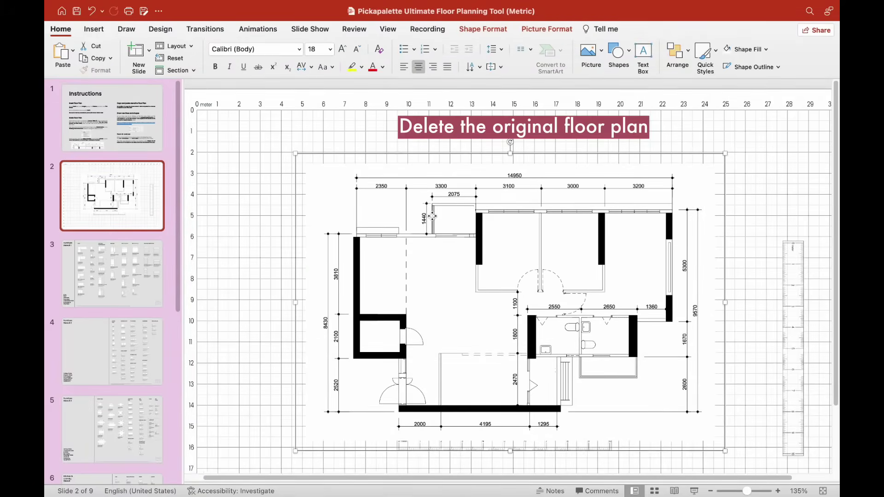
key("Delete")
Step: Insert the picture "Cleaned up floor plan.png" from the Desktop and reposition it centrally on the metric grid
left_click(94, 31)
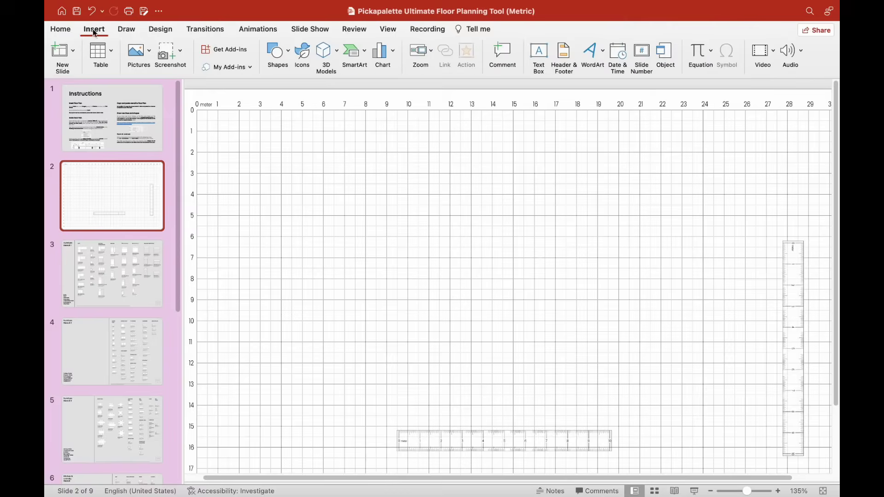
left_click(139, 60)
left_click(175, 81)
left_click(328, 199)
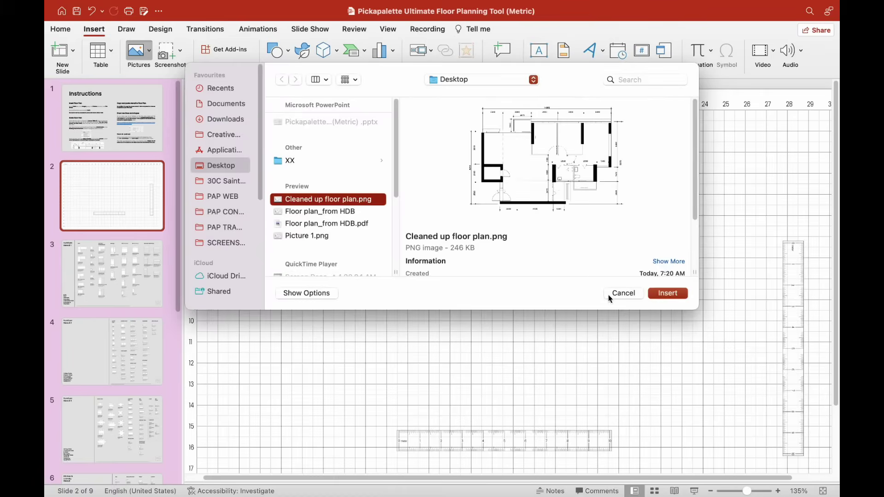
left_click(679, 294)
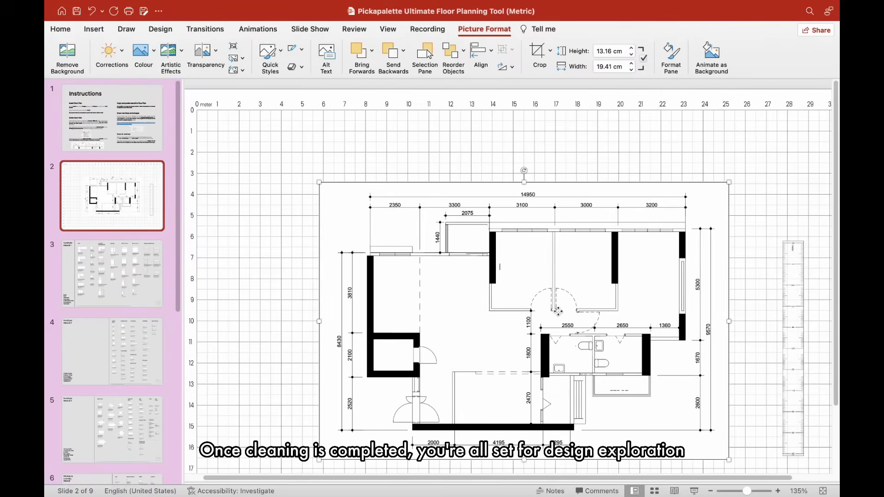
left_click_drag(559, 312, 532, 283)
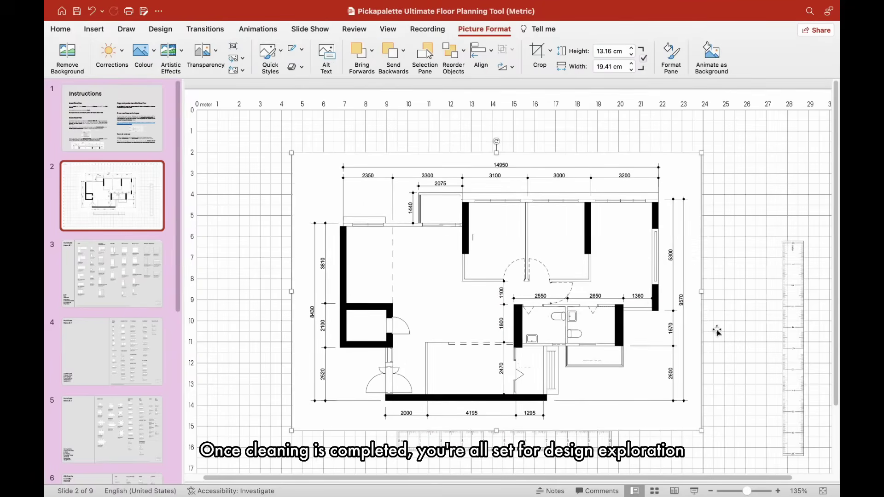
left_click(740, 445)
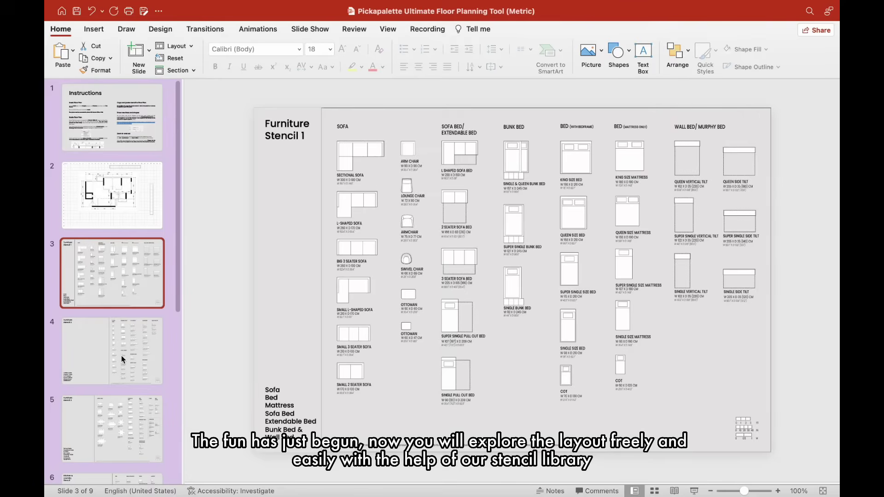
Step: Look through the stencil slides from Furniture Stencil 2 onward, including the Kitchen & Laundry stencils
left_click(120, 355)
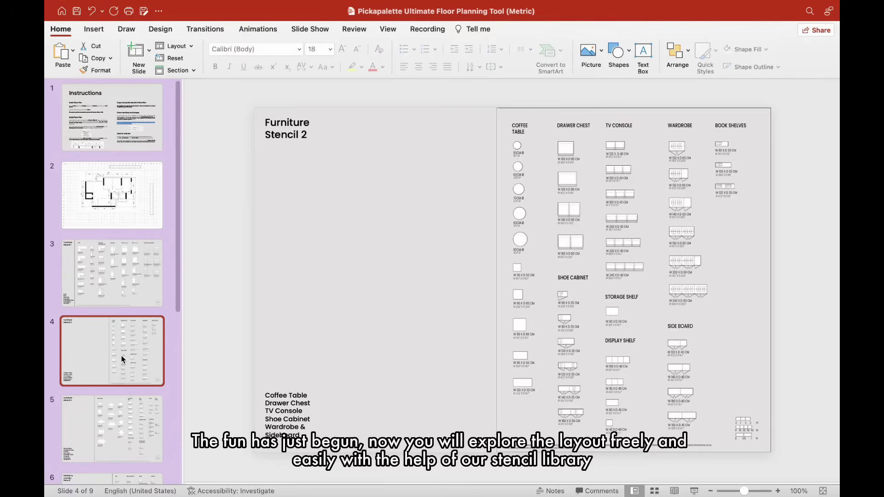
key("Down")
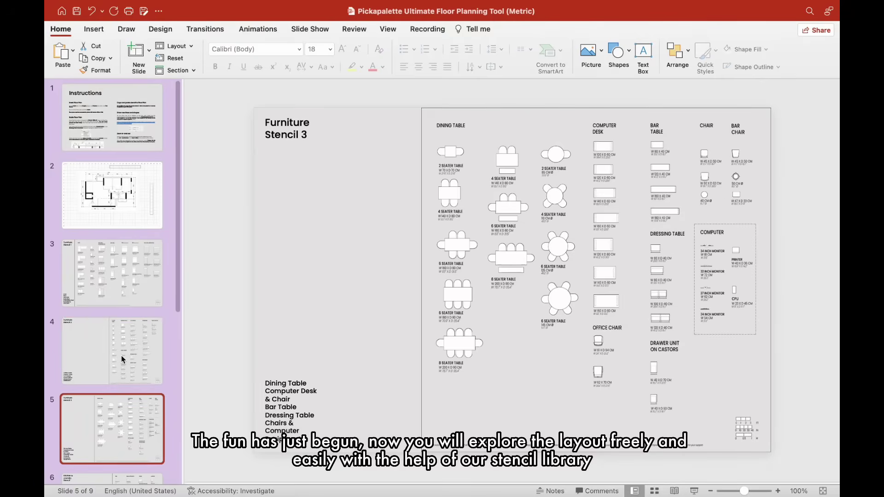
key("Down")
key("Down")
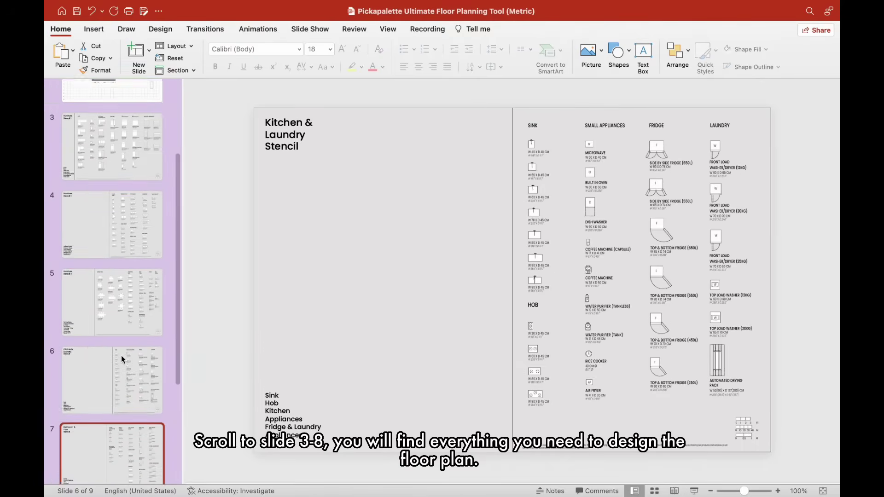
key("Down")
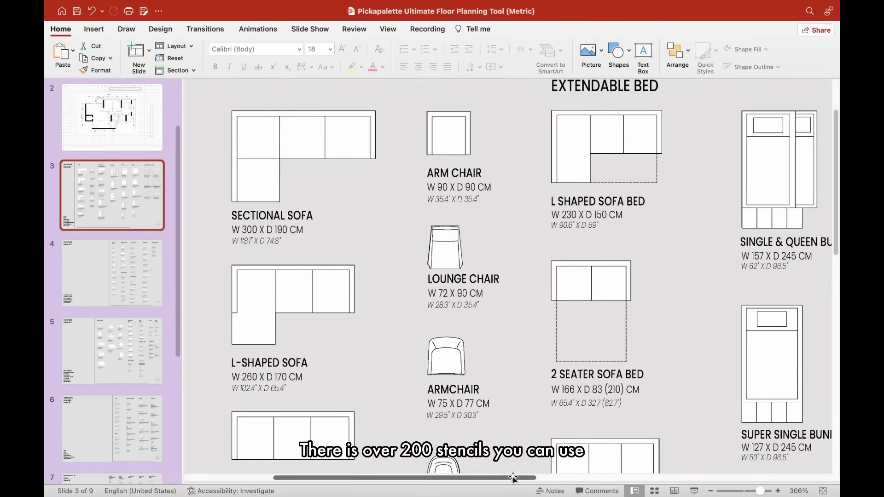
Step: Examine the bed and mattress stencils and the kitchen and laundry appliance stencils together with their listed dimensions
left_click_drag(513, 478, 642, 478)
scroll(736, 465, "right", 10)
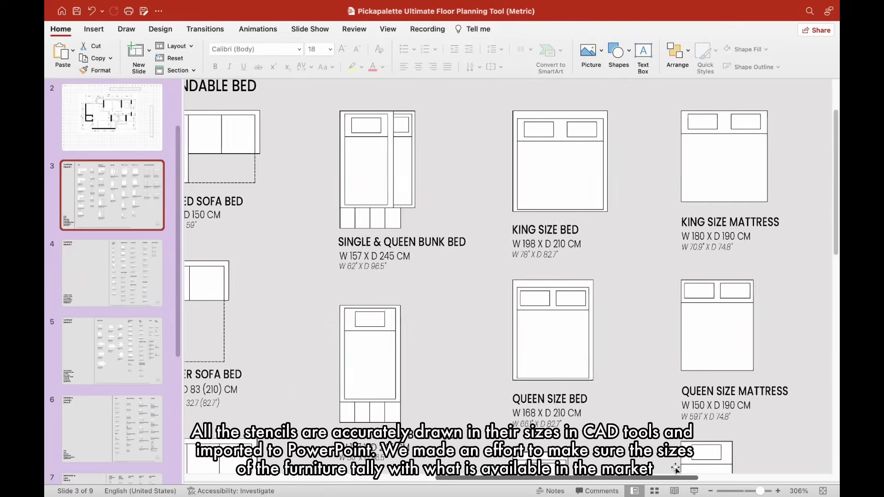
scroll(774, 463, "right", 3)
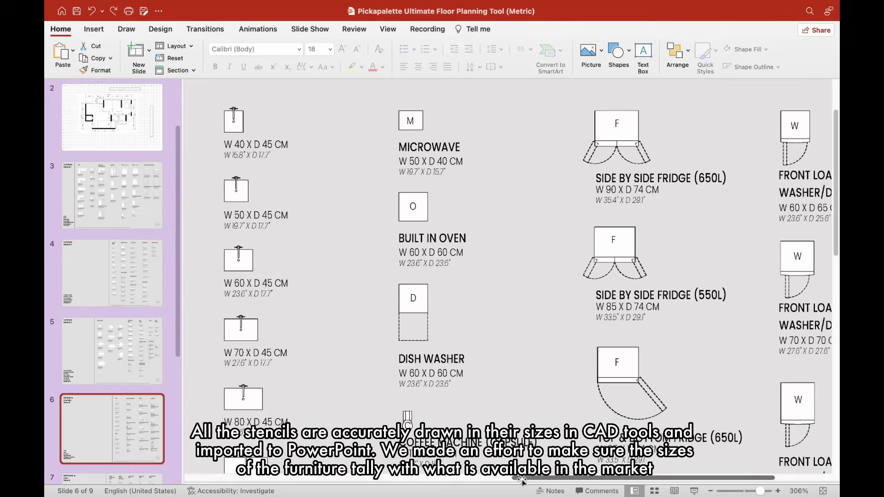
scroll(550, 479, "right", 3)
scroll(550, 479, "right", 3)
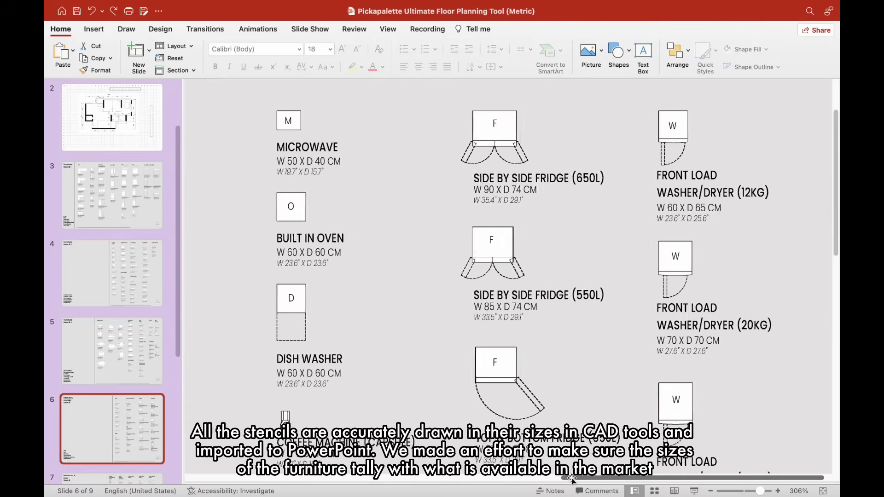
scroll(520, 410, "down", 3)
scroll(519, 409, "down", 10)
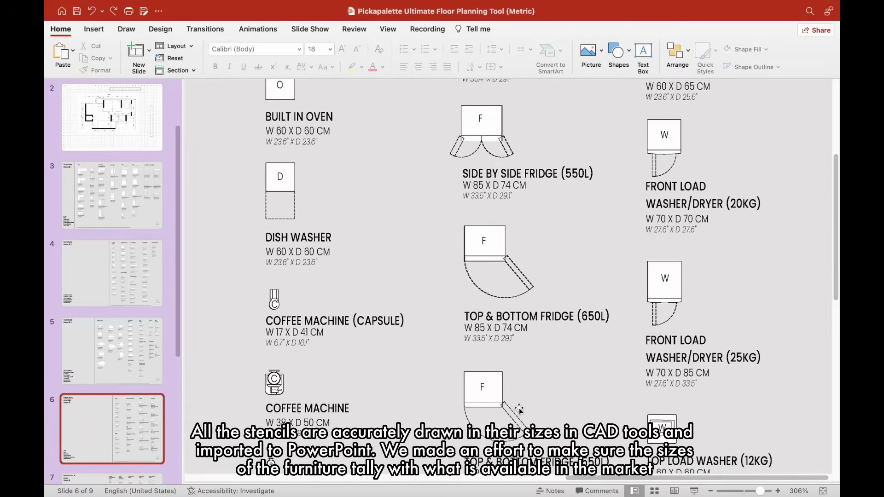
scroll(519, 410, "down", 5)
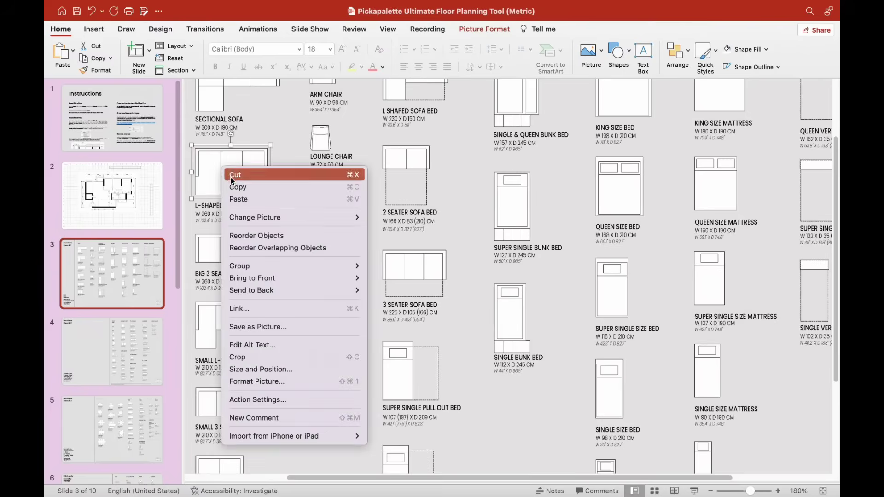
Step: Copy the 260 x 170 cm L-shaped sofa stencil onto the floor plan and place it upright in the living area
left_click(232, 188)
left_click(140, 197)
right_click(330, 210)
left_click(355, 240)
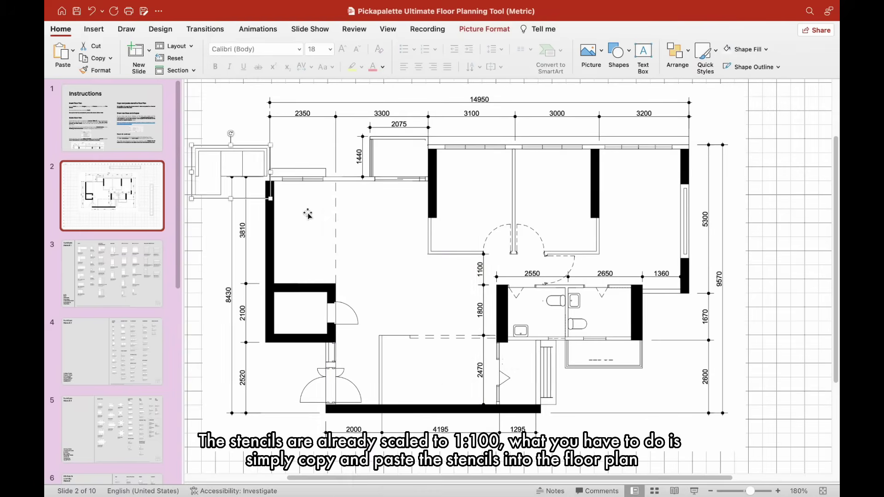
left_click_drag(242, 170, 369, 239)
left_click_drag(355, 203, 352, 230)
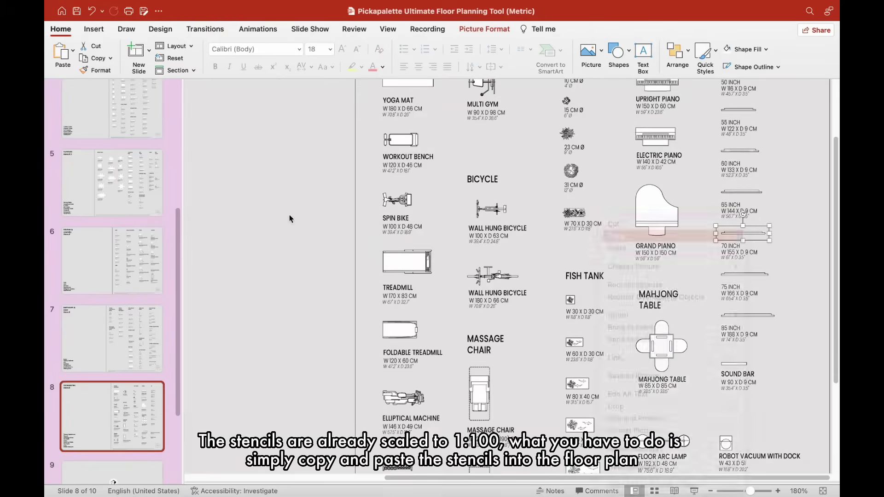
Step: Copy the 70 inch TV stencil onto the floor plan and stand it against the living room wall facing the sofa
scroll(116, 230, "up", 10)
left_click(124, 185)
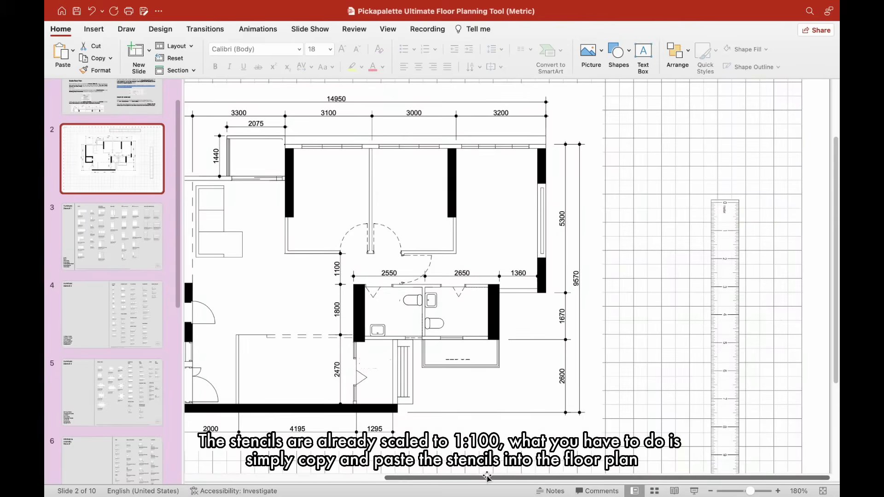
left_click_drag(488, 479, 413, 478)
right_click(371, 221)
left_click(386, 247)
left_click_drag(754, 279, 281, 278)
left_click_drag(489, 479, 405, 476)
left_click_drag(394, 261, 414, 280)
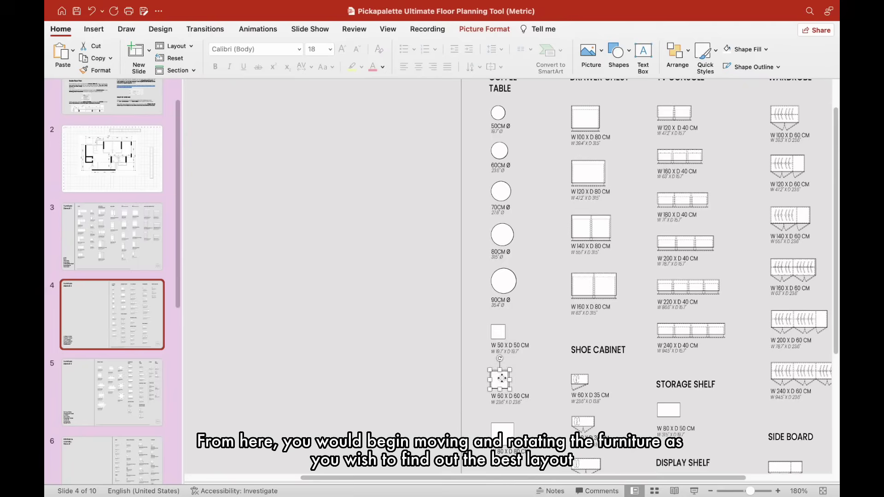
Step: Copy the 60 x 60 cm square coffee table stencil onto the floor plan and place it between the sofa and TV
right_click(502, 379)
left_click(516, 233)
left_click(112, 159)
right_click(377, 254)
right_click(331, 204)
left_click(350, 237)
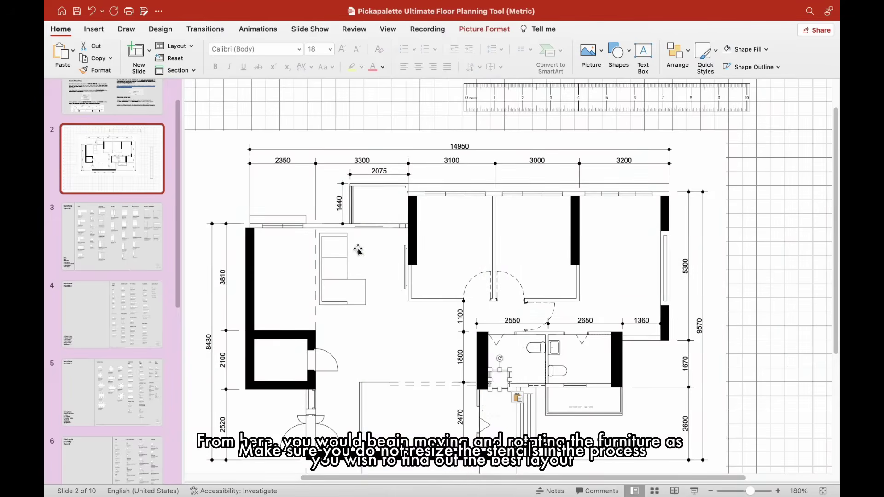
left_click_drag(499, 378, 368, 261)
left_click(412, 325)
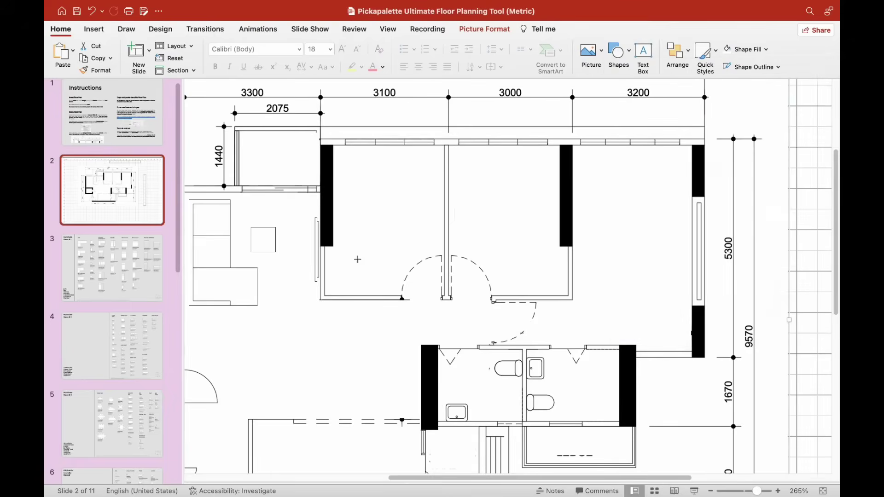
Step: Fit a rectangle about 5.43 cm wide and 3.59 cm high over the two adjoining bedrooms, covering their dividing wall
mouse_move(321, 247)
left_mouse_down()
mouse_move(389, 300)
mouse_move(572, 299)
left_mouse_up()
left_click_drag(462, 261, 463, 158)
left_click_drag(574, 167, 561, 167)
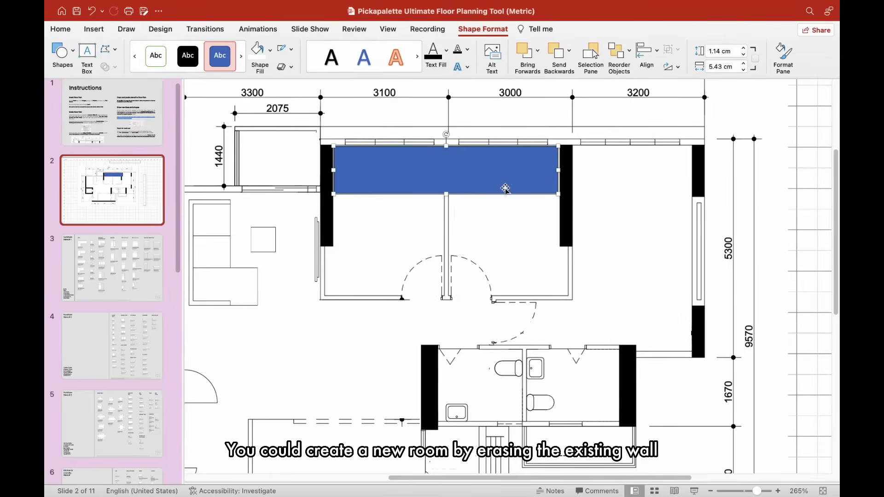
left_click_drag(446, 190, 440, 295)
Step: Fill the bedroom cover rectangle with white and remove its outline to erase the middle wall
left_click(269, 49)
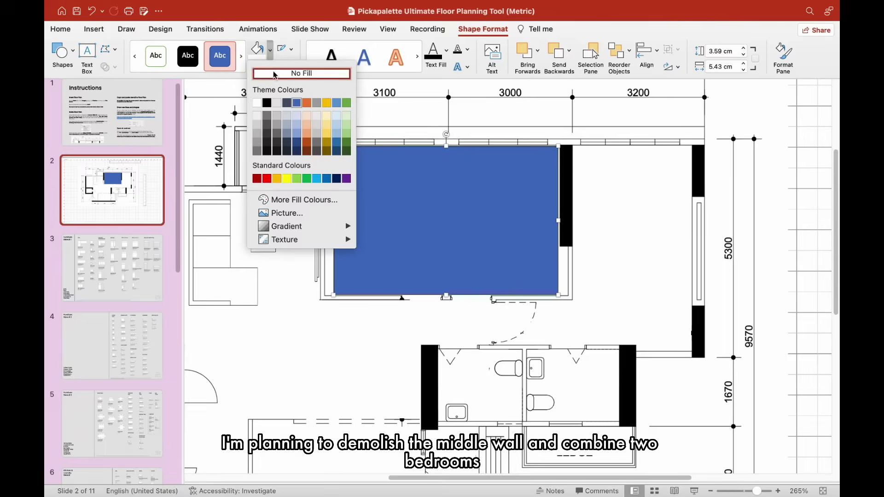
left_click(268, 72)
left_click(291, 50)
left_click(295, 70)
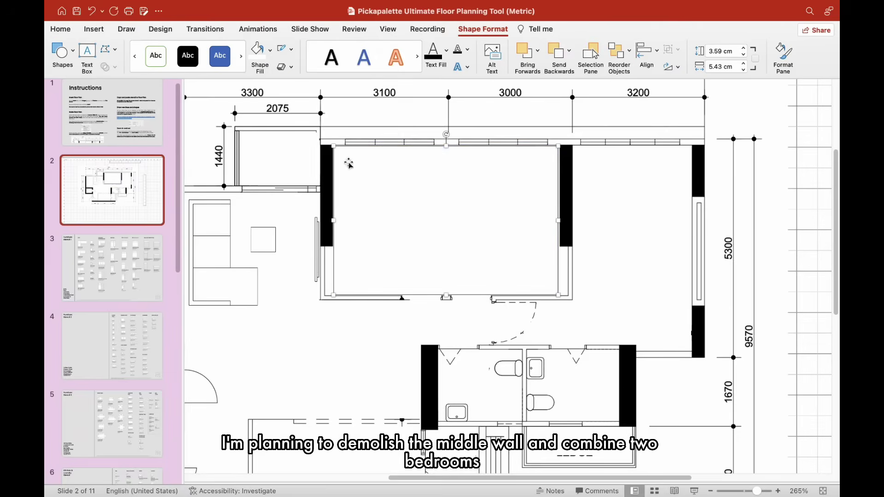
left_click(378, 348)
Step: Copy the 240 x 60 cm and 160 x 60 cm wardrobe stencils onto the floor plan slide
left_click(112, 347)
left_click(647, 402)
right_click(644, 264)
left_click(663, 284)
left_click(115, 207)
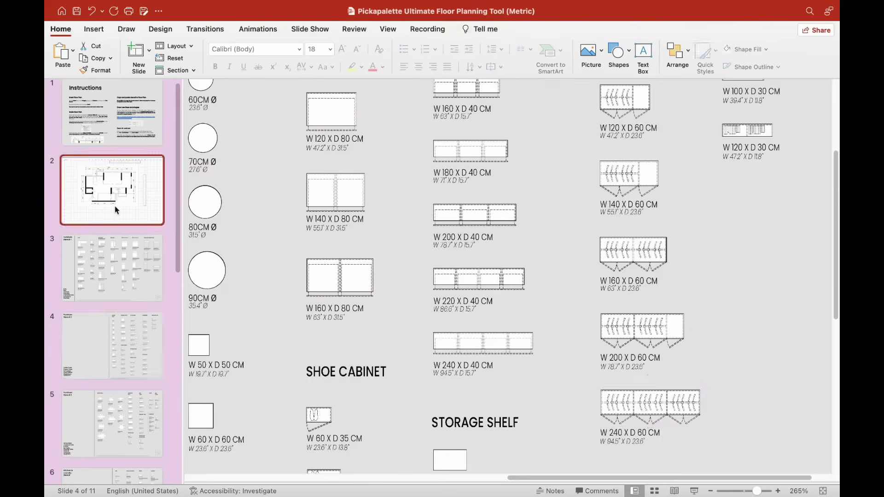
left_click_drag(568, 479, 490, 479)
key("super+v")
Step: Move the 160 cm wardrobe into the combined bedroom, rotate it 180 degrees and set it against the lower wall
left_click(475, 268)
left_click_drag(590, 201, 242, 235)
left_click_drag(558, 478, 436, 478)
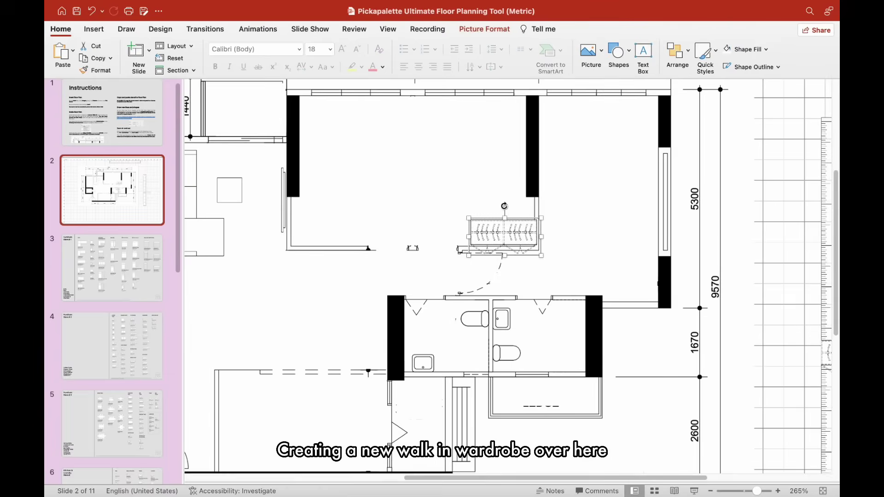
left_click_drag(504, 207, 506, 278)
left_click_drag(509, 245, 475, 236)
Step: Place the 240 cm wardrobe against the black column opposite the 160 cm wardrobe and fine-tune both positions
left_click_drag(566, 479, 612, 479)
left_click_drag(760, 354, 365, 181)
scroll(365, 188, "up", 3)
left_click_drag(370, 291, 361, 292)
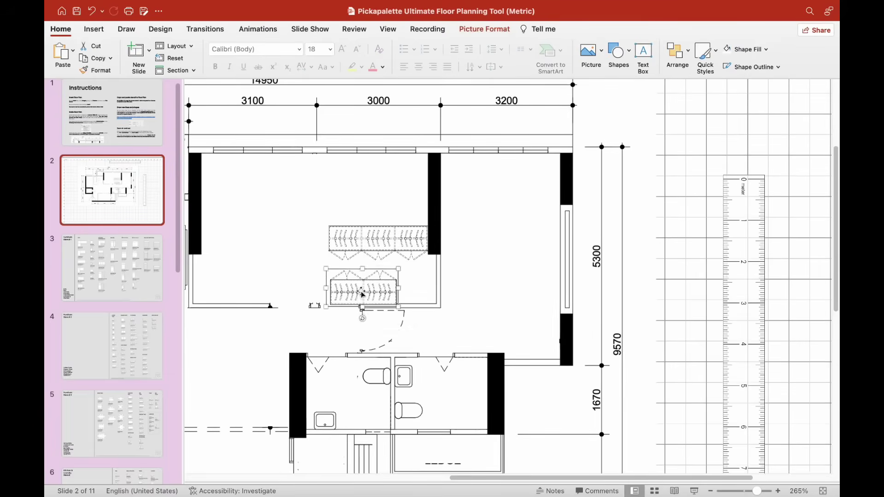
left_click_drag(386, 237, 387, 228)
Step: Move the vertical ruler onto the floor plan, bring it to the front and lay it across the two wardrobes
left_click_drag(748, 297, 506, 252)
scroll(506, 252, "down", 2)
right_click(509, 295)
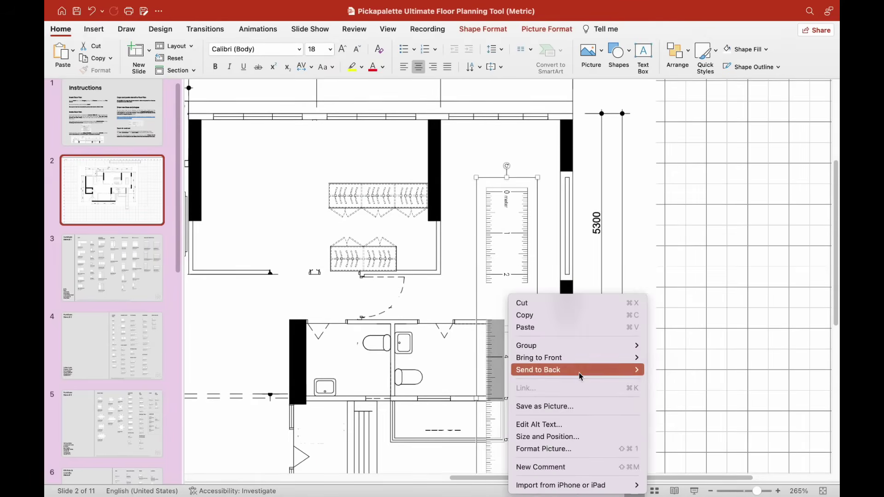
mouse_move(576, 358)
left_click(670, 358)
left_click_drag(507, 334, 334, 353)
scroll(503, 243, "left", 5)
scroll(504, 243, "up", 1)
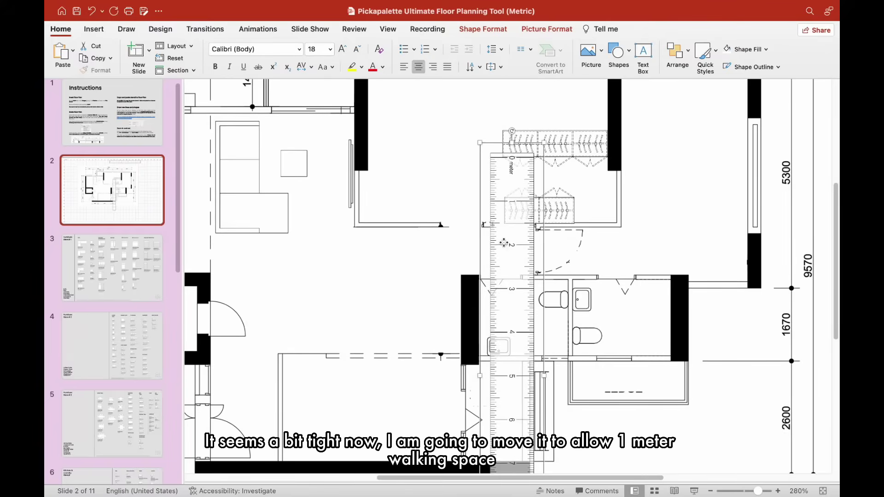
Step: Align the ruler with the gap between the wardrobes and shift the 240 cm wardrobe to leave 1 m of walking space
left_click_drag(504, 243, 503, 240)
left_click(572, 146)
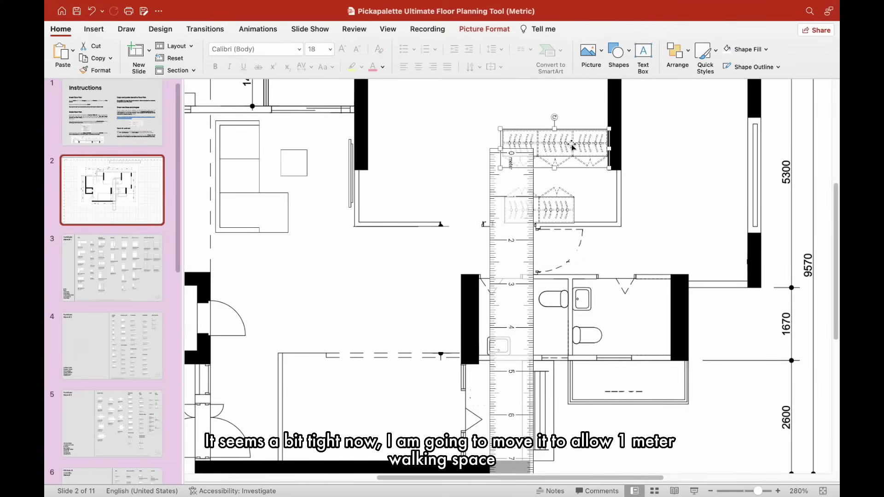
left_click_drag(571, 143, 571, 140)
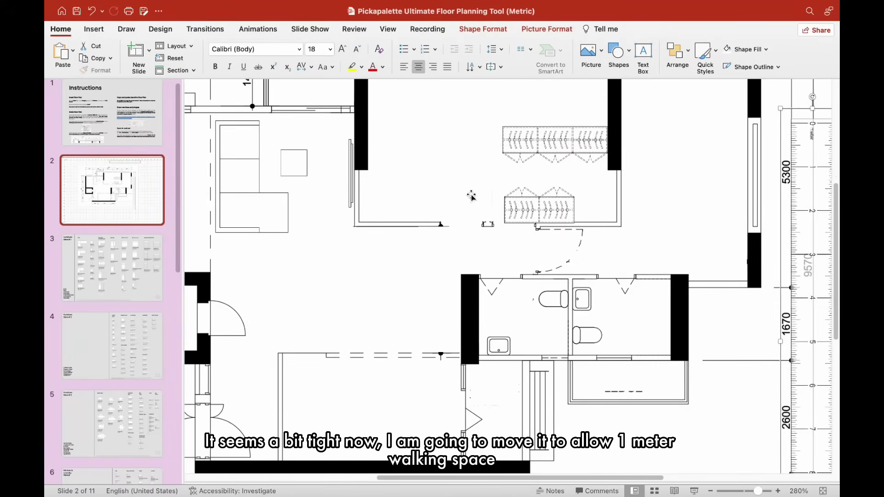
Step: Draw a thin rectangle about 6.1 cm by 0.13 cm along the combined bedroom's lower wall to close its door openings
scroll(597, 324, "up", 3)
mouse_move(438, 297)
left_mouse_down()
mouse_move(621, 302)
mouse_move(354, 300)
left_mouse_up()
left_click_drag(488, 301, 488, 303)
Step: Give the new wall rectangle a white fill and a thin black outline to match the existing walls
left_click(270, 51)
left_click(257, 103)
left_click(291, 49)
left_click(294, 99)
left_click(291, 50)
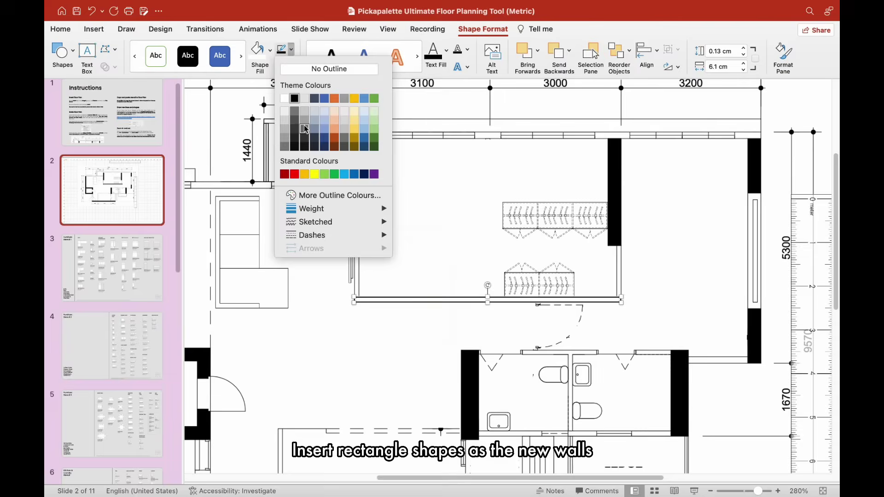
left_click(431, 212)
left_click(291, 50)
left_click(430, 225)
left_click(549, 332)
left_click(536, 281)
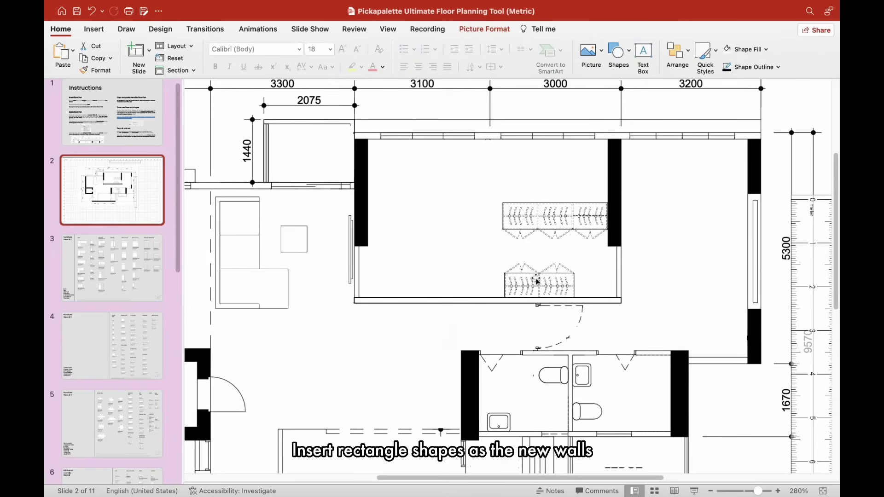
Step: Duplicate the lower wall rectangle, turn the copy upright and shorten it
left_click(493, 301)
key("super+d")
left_click(466, 259)
key("super+z")
left_click_drag(505, 319, 485, 255)
left_click(466, 257)
left_click_drag(471, 280, 490, 318)
left_click_drag(491, 160, 491, 330)
Step: Fit the upright wall along the left side of the wardrobes and add a matching horizontal wall above the 240 cm wardrobe
left_click_drag(490, 366, 502, 239)
left_click_drag(505, 202, 502, 196)
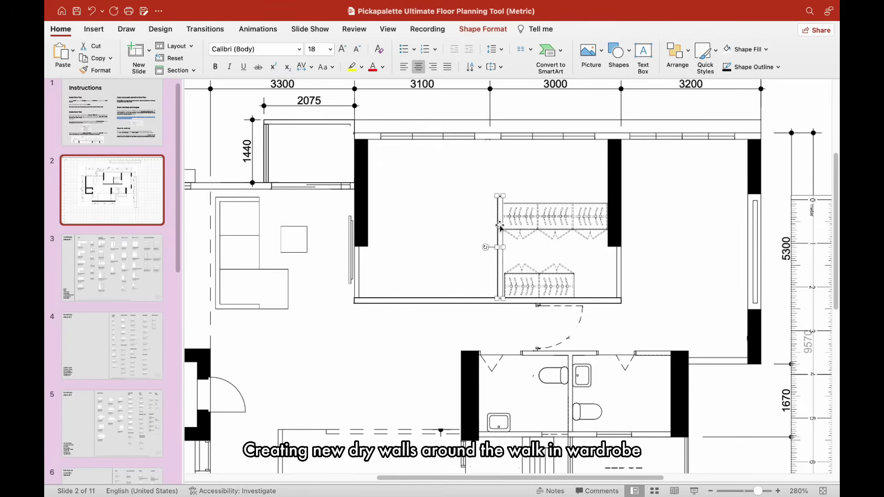
left_click_drag(515, 275, 557, 196)
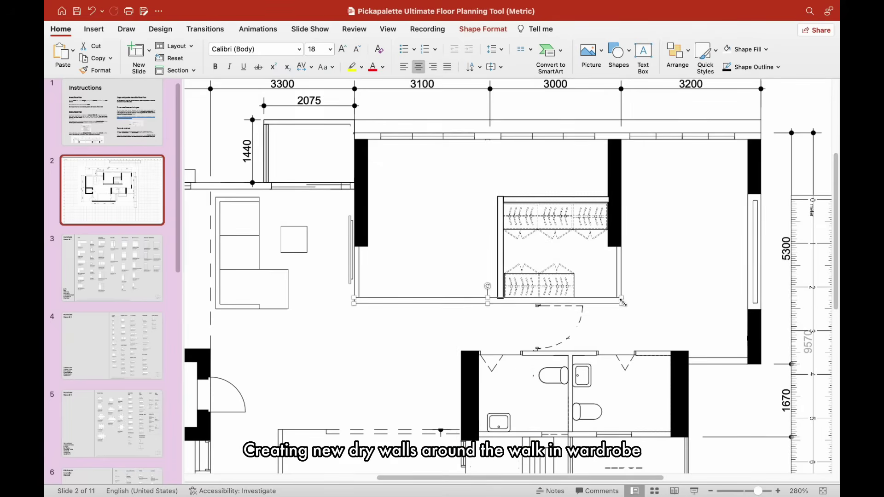
Step: Shorten the lower wall to open a wardrobe entrance, then fit a door stencil in the gap, flipped horizontally
left_click_drag(623, 303, 618, 297)
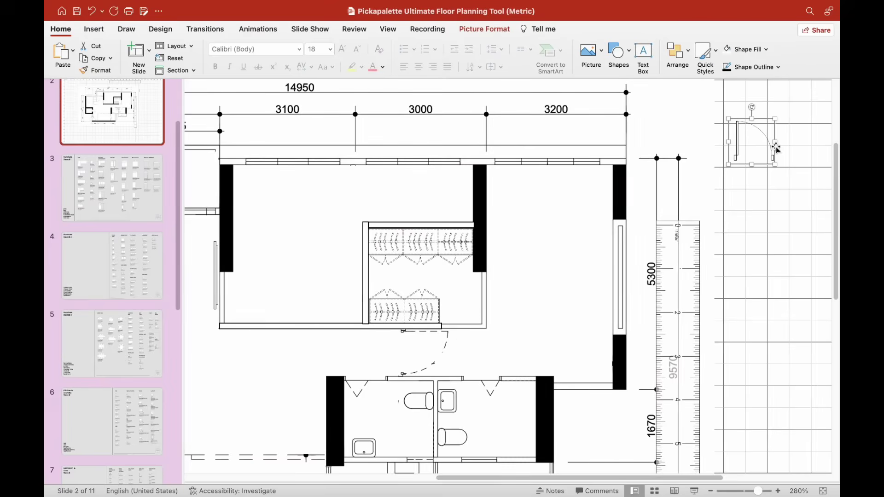
left_click_drag(768, 147, 488, 305)
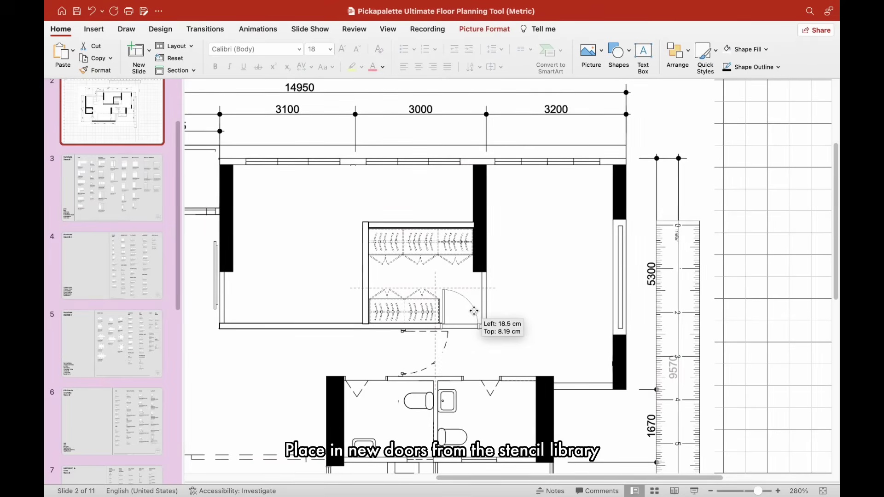
left_click(484, 29)
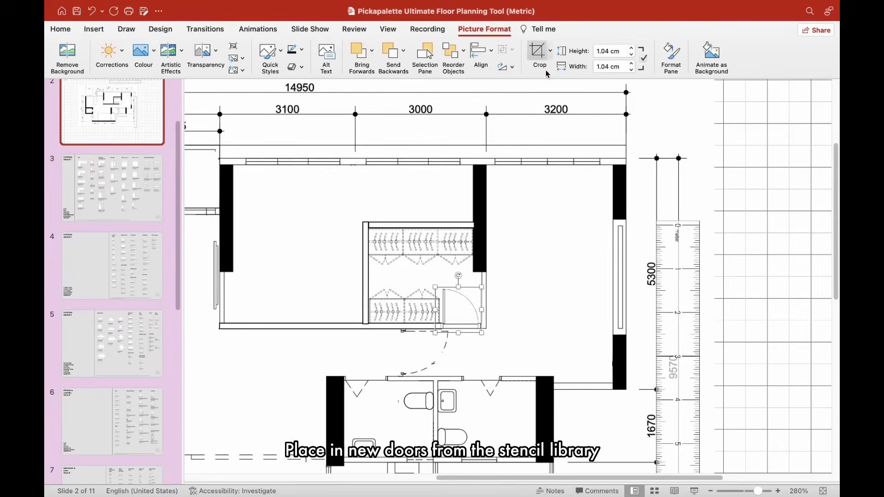
left_click(512, 67)
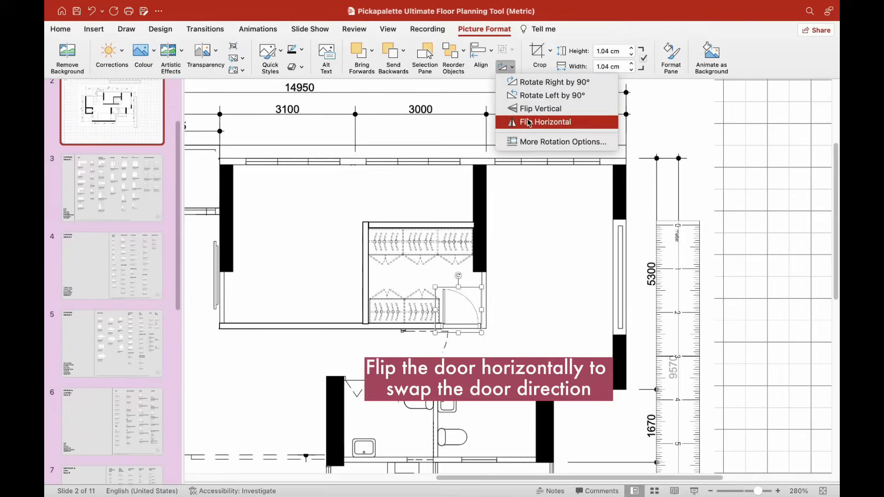
left_click(520, 122)
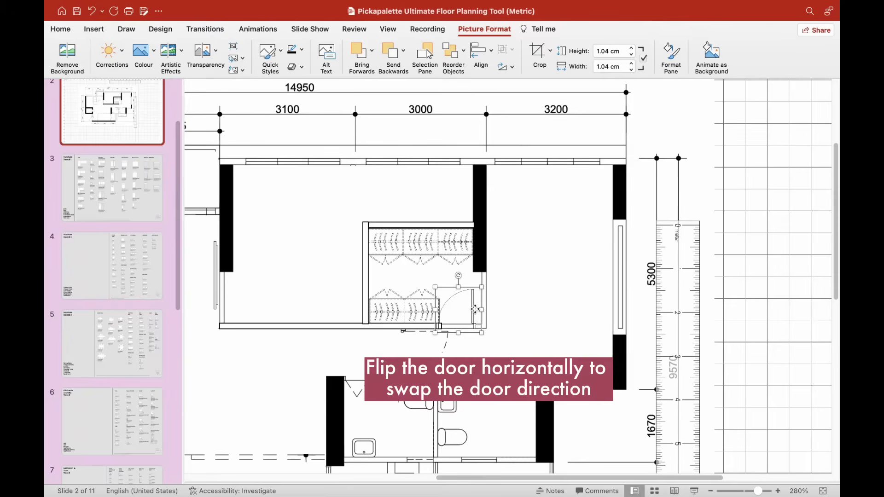
left_click_drag(476, 310, 478, 310)
left_click(543, 417)
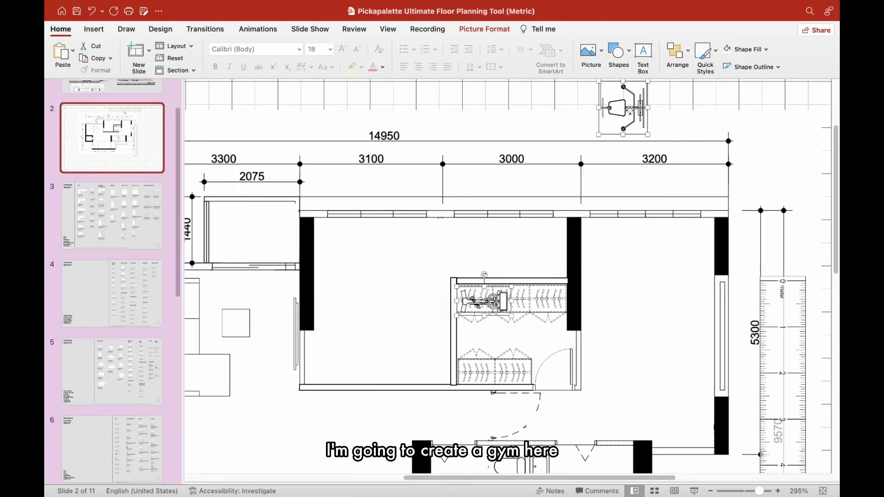
Step: Place the weight machine and exercise bike stencils side by side in the space above the walk-in wardrobe
left_click_drag(470, 226, 436, 263)
left_click_drag(472, 263, 479, 249)
left_click_drag(504, 298, 499, 246)
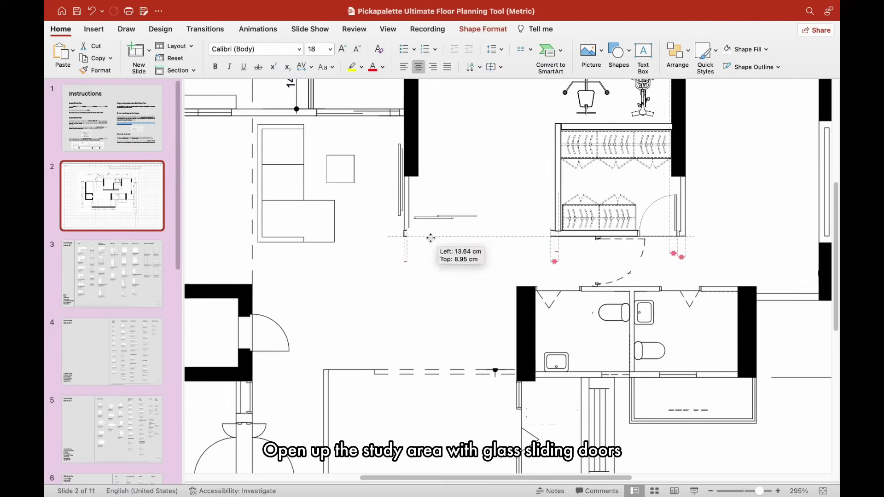
Step: Fit glass sliding doors into the study's lower wall opening, using a second panel flipped horizontally to mirror the first
left_click_drag(431, 237, 535, 230)
left_click(474, 253)
right_click(450, 236)
left_click_drag(452, 235, 435, 231)
left_click(484, 29)
left_click(512, 68)
left_click(532, 122)
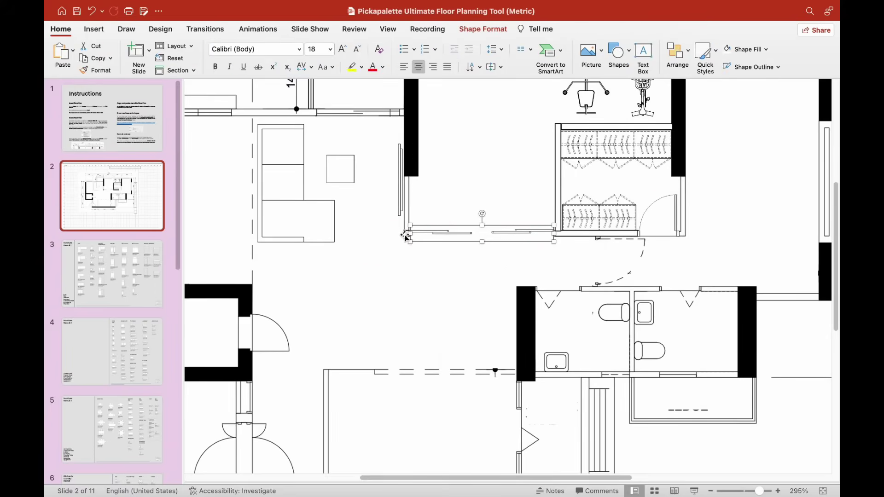
Step: Draw a table about 3.56 cm long and 0.6 cm deep along the study's left wall, with white fill and a thin black outline
scroll(506, 277, "up", 3)
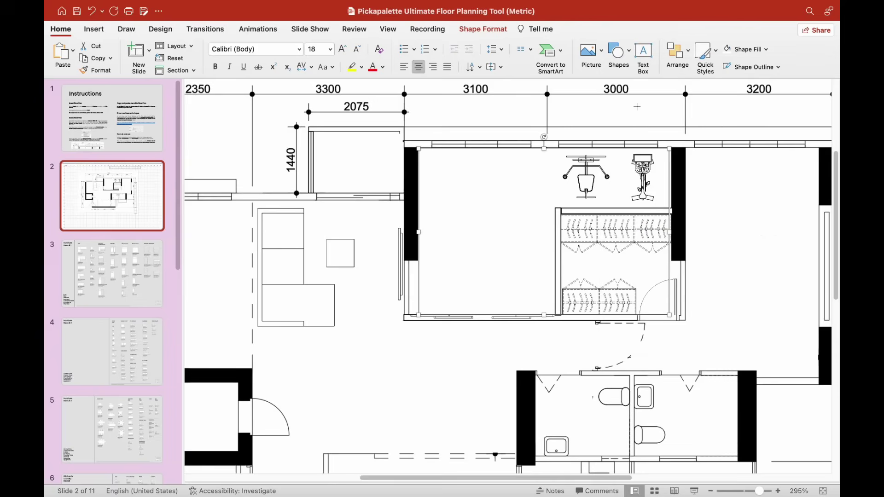
left_click_drag(419, 149, 450, 315)
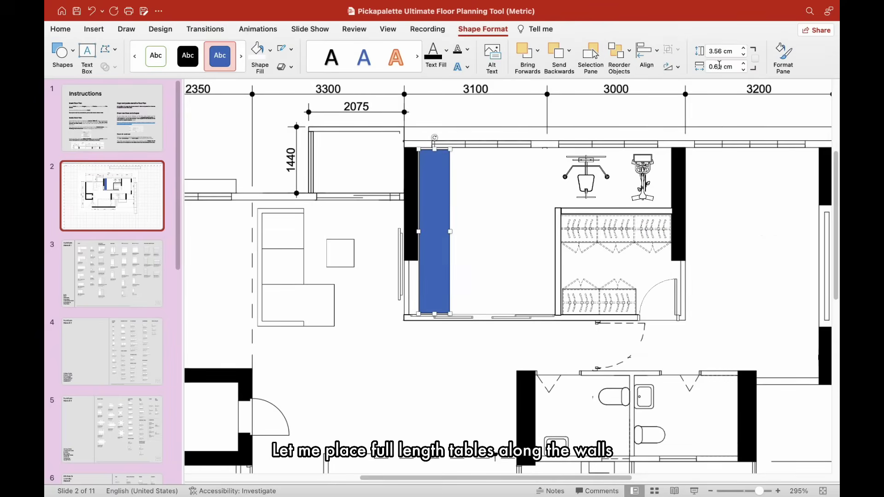
left_click(271, 50)
left_click(261, 98)
left_click(291, 49)
left_click(298, 98)
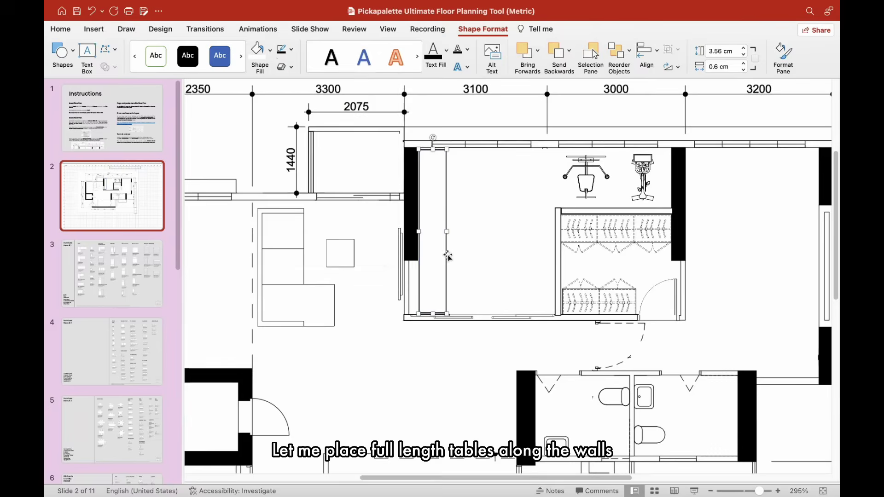
left_click(291, 50)
mouse_move(340, 211)
left_click(405, 206)
left_click(468, 328)
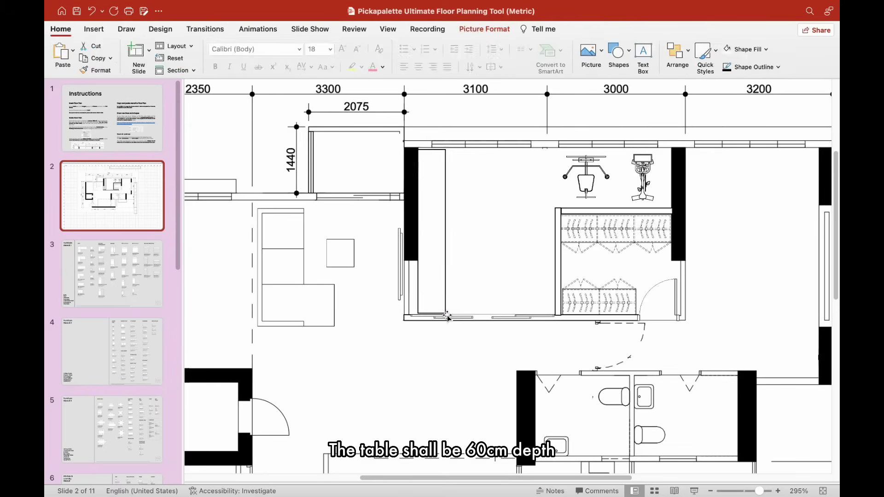
Step: Copy the study table and place the copy against the left side of the wardrobe wall
left_click(434, 230)
right_click(432, 221)
left_click(451, 205)
key("super+v")
left_click_drag(442, 253, 553, 205)
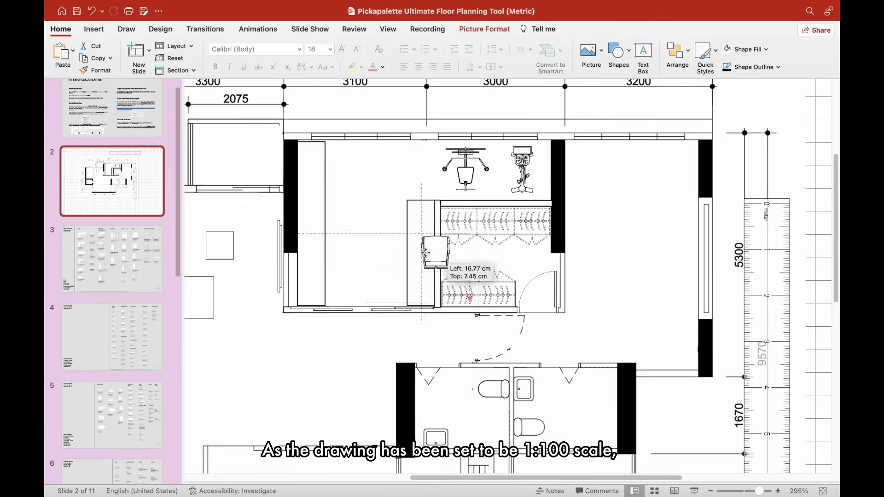
Step: Place a chair stencil at the left study table and rotate it to face the table
left_click_drag(449, 205, 312, 221)
right_click(316, 185)
mouse_move(415, 309)
left_click(475, 308)
left_click(340, 251)
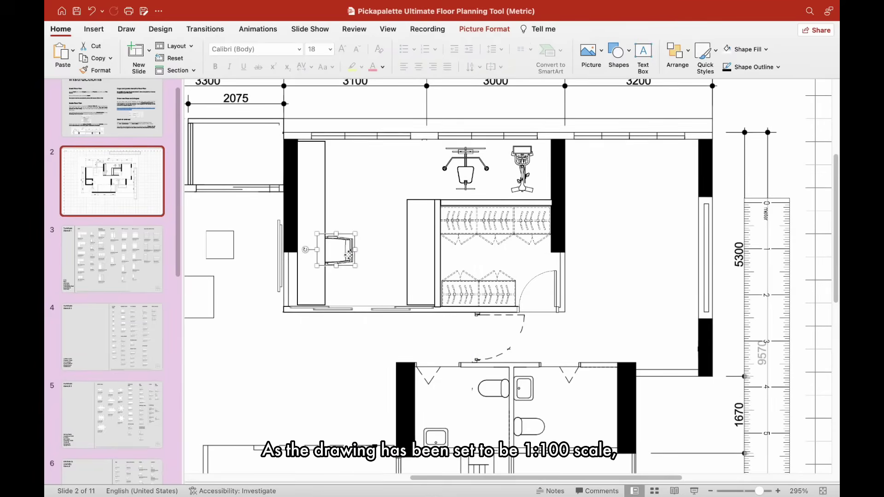
Step: Duplicate the chair, move the copy to the table beside the wardrobe wall and turn it to face that table
key("super+d")
left_click_drag(362, 251, 404, 256)
right_click(421, 265)
left_click(579, 309)
left_click(446, 350)
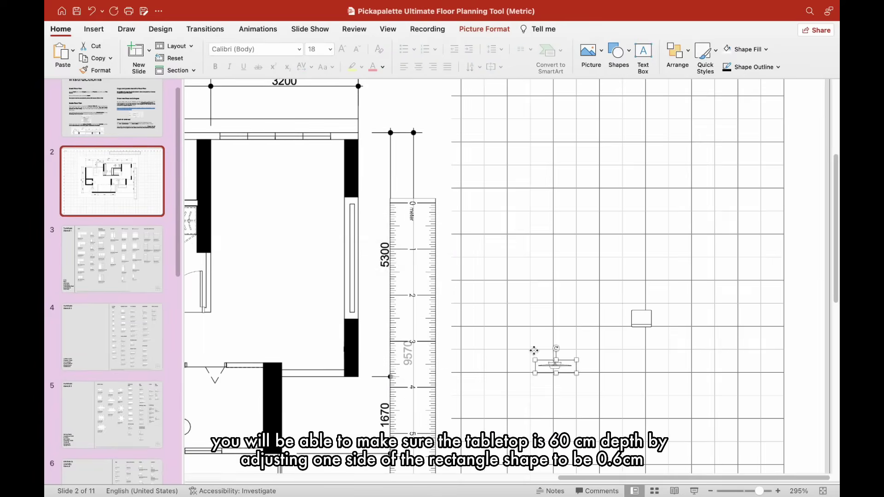
Step: Rotate the computer screen stencil, place it on the left study table and put a duplicate on the opposite table
scroll(533, 351, "left", 10)
right_click(392, 188)
left_click(474, 322)
left_click_drag(303, 224, 365, 247)
key("super+d")
left_click_drag(346, 247, 371, 261)
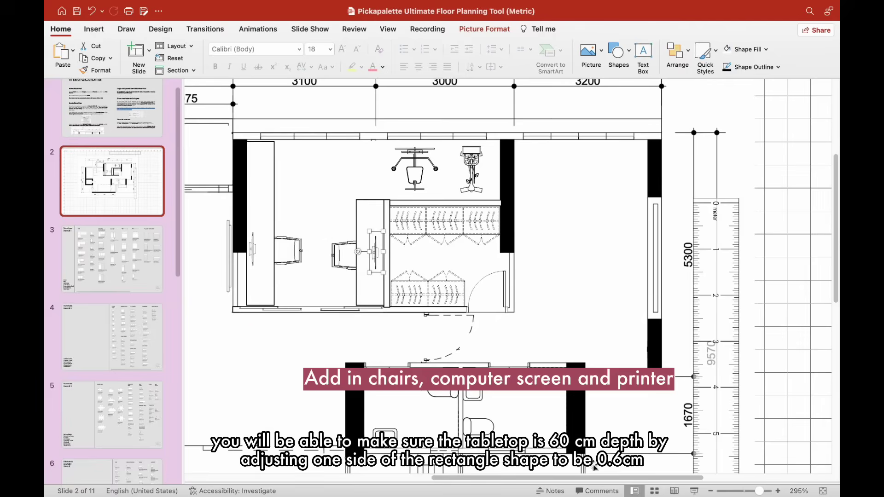
Step: Bring the printer stencil to the upper end of the left study table and rotate it a quarter turn
left_click_drag(442, 258, 323, 178)
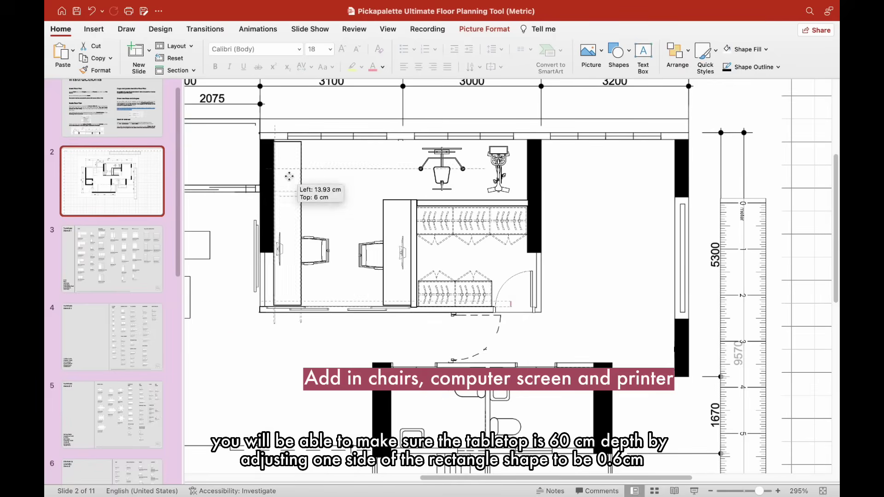
right_click(325, 162)
left_click(500, 297)
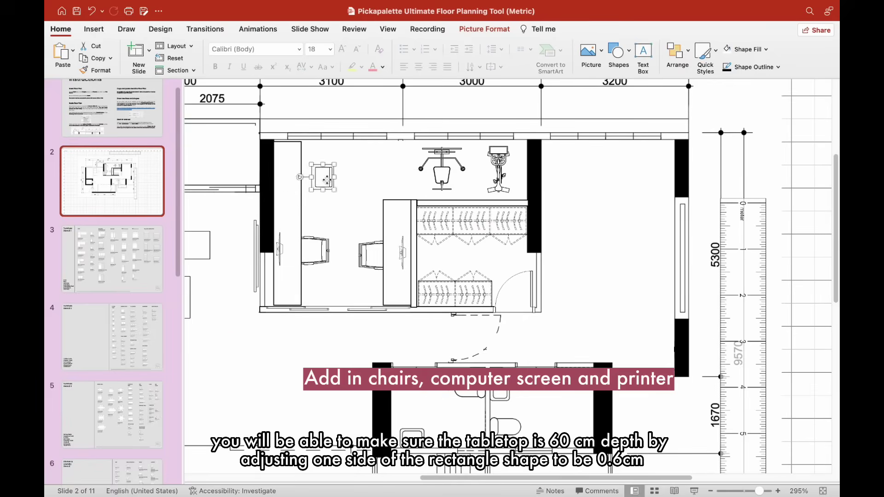
Step: Duplicate the floor plan slide for a second layout option and compare the two options overall and in detail
right_click(124, 170)
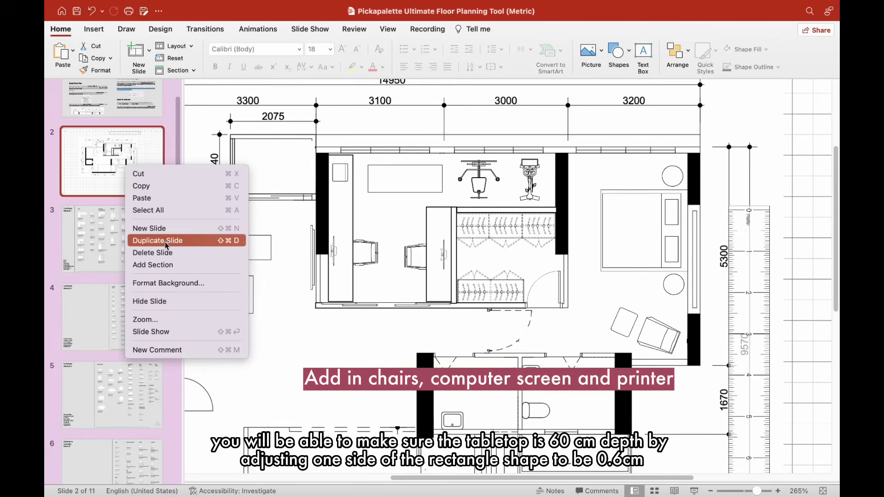
left_click(164, 240)
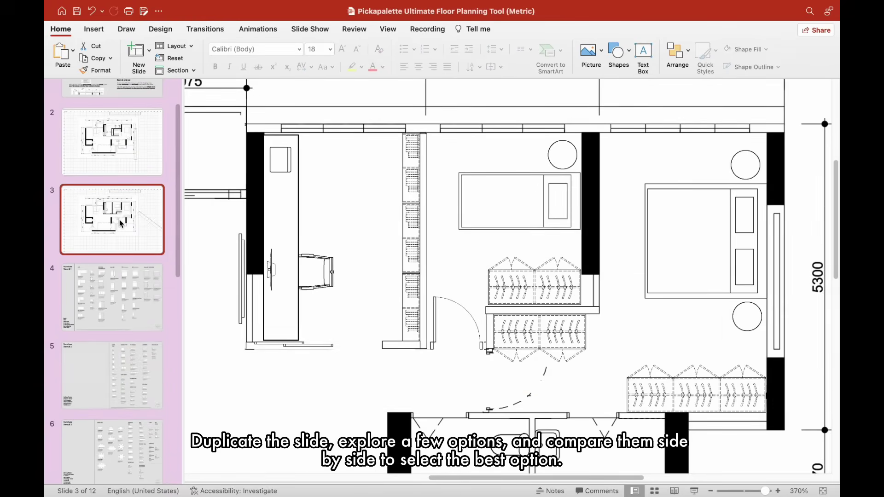
left_click(128, 157)
left_click(125, 225)
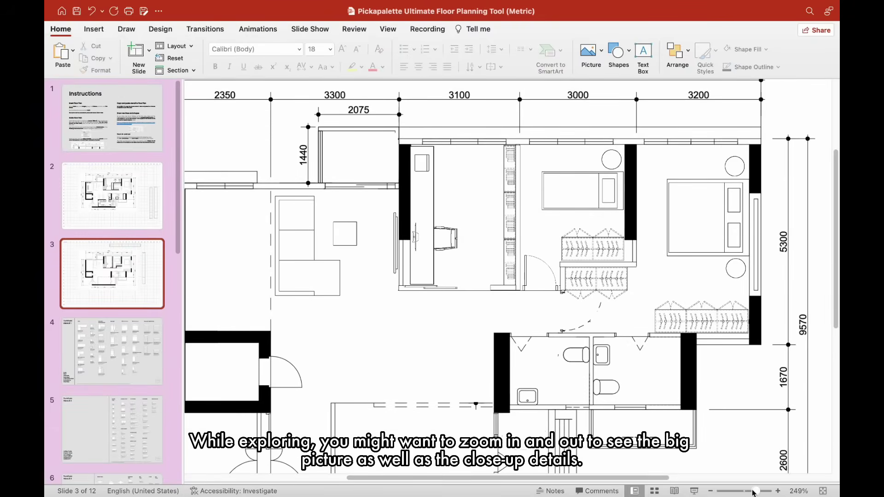
left_click_drag(754, 493, 742, 494)
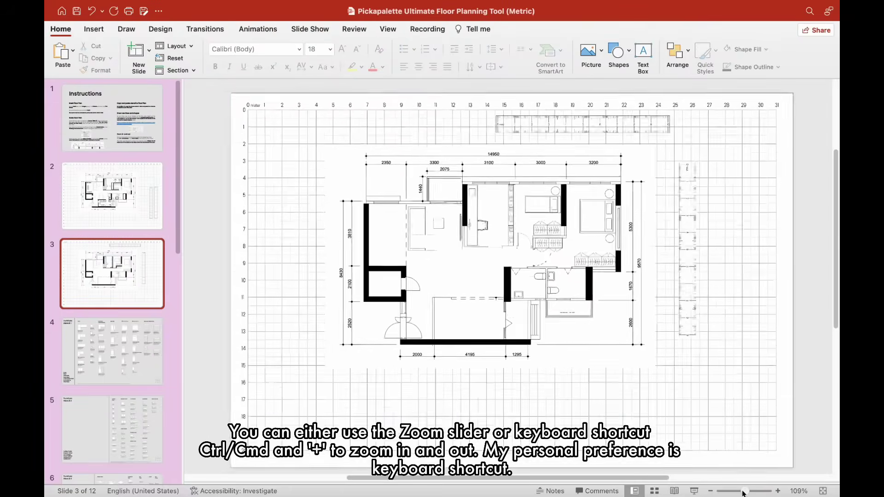
mouse_move(751, 492)
left_mouse_down()
mouse_move(742, 493)
mouse_move(755, 492)
left_mouse_up()
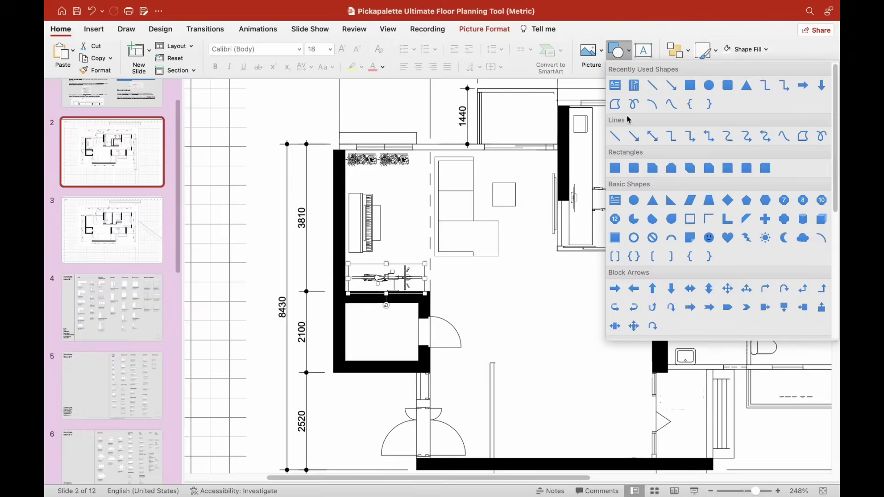
Step: Draw a kitchen counter rectangle about 1.98 cm long against the left side of the bathroom's black wall
left_click(684, 83)
left_click_drag(652, 293, 618, 370)
left_click_drag(638, 323, 650, 328)
Step: Give the counter rectangle a white fill, set its width to 0.6 cm and fit it against the black wall
left_click(241, 56)
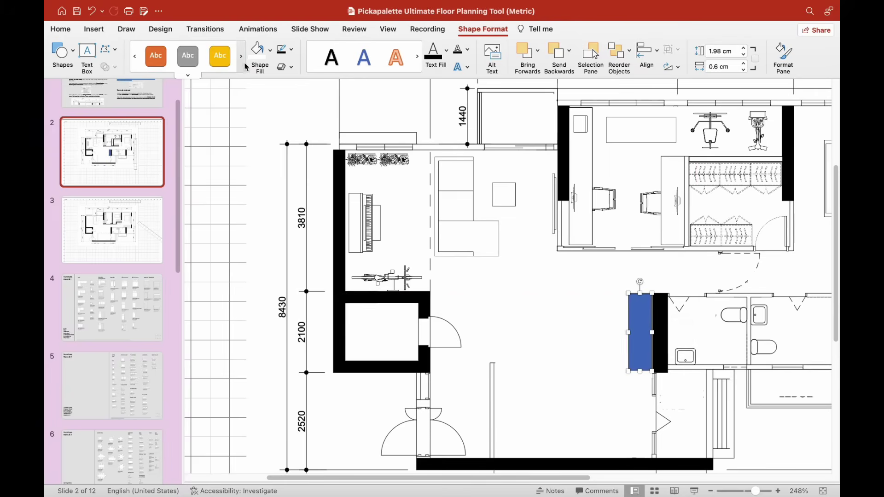
left_click(271, 50)
left_click(301, 69)
left_click(291, 49)
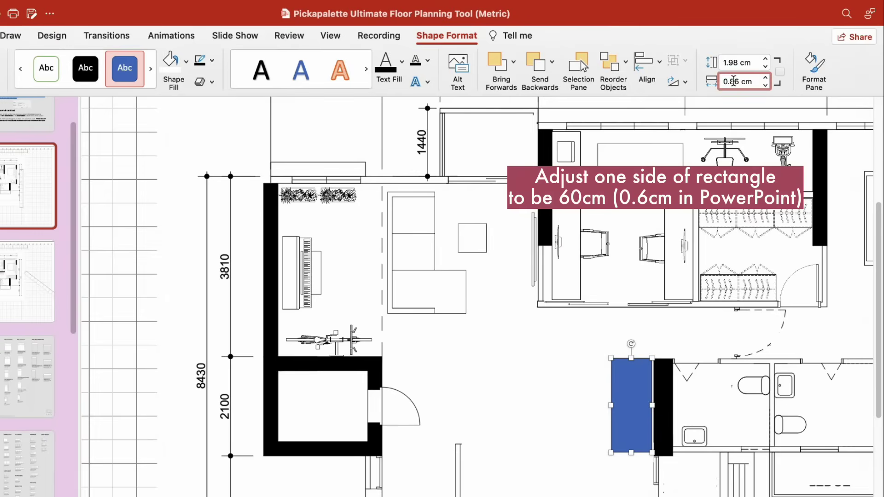
type(".6")
key("Return")
left_click_drag(628, 401, 641, 397)
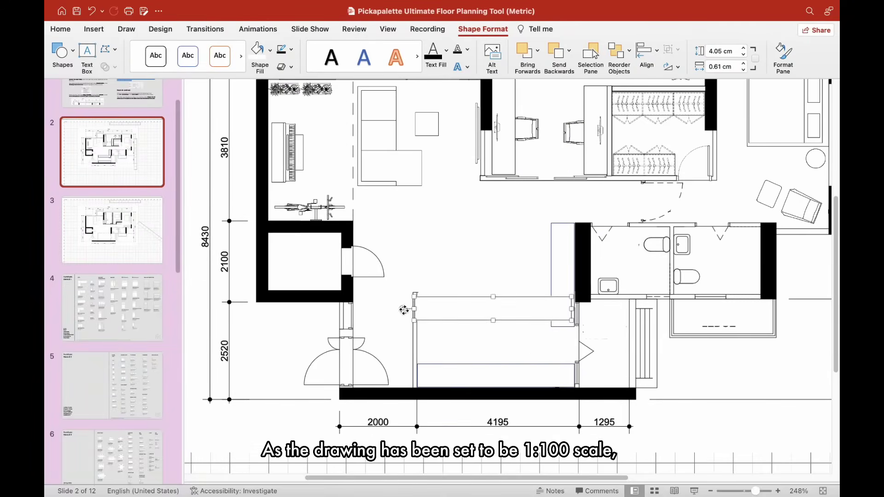
Step: Lay out 0.61 cm deep counter copies along the kitchen's left side and upper edge, the upper one about 2.47 cm long
mouse_move(431, 309)
left_mouse_down()
mouse_move(504, 258)
mouse_move(428, 309)
left_mouse_up()
left_click_drag(430, 230, 431, 284)
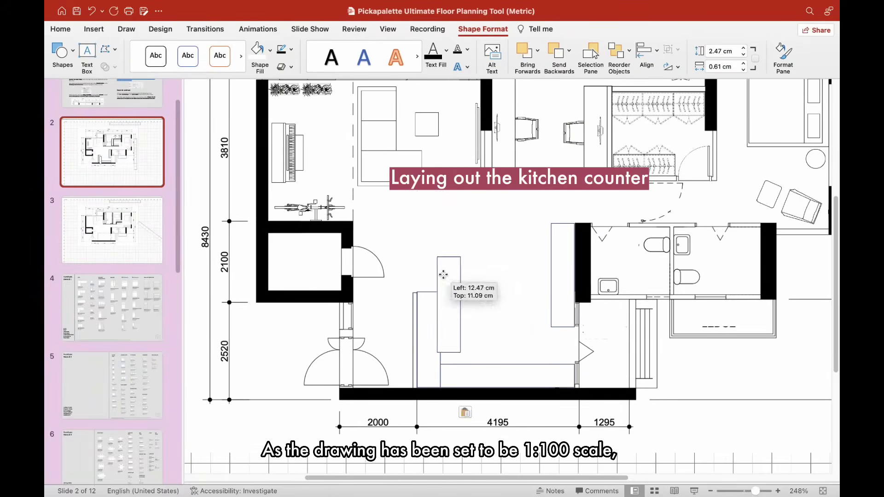
mouse_move(437, 288)
left_mouse_down()
mouse_move(478, 306)
mouse_move(466, 317)
mouse_move(429, 304)
mouse_move(495, 334)
left_mouse_up()
Step: Change the outlines of all the kitchen counter rectangles to black
left_click(291, 50)
left_click(303, 98)
left_click(562, 296)
left_click(507, 376, "shift")
left_click(428, 353, "shift")
left_click(292, 49)
left_click(303, 98)
left_click(466, 306)
Step: Cover the wall stub above the kitchen's left counter with a rectangle about 1.3 by 0.64 cm, filled white without an outline
left_click(439, 340)
left_click(423, 277)
left_click_drag(477, 326, 422, 296)
left_click(268, 50)
left_click(260, 98)
left_click(292, 51)
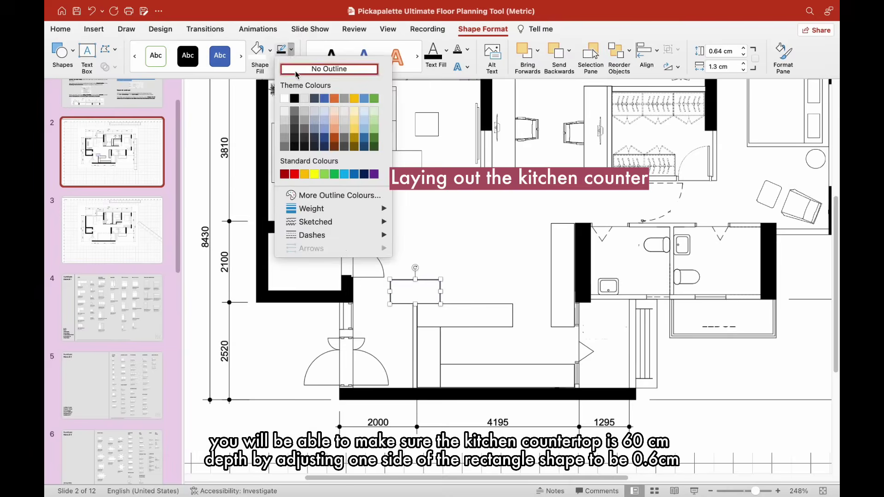
left_click(297, 71)
left_click(500, 348)
Step: Turn a copy of the upper counter into a thin wall along its upper edge, and add a shortened wall across the tall counter
left_click_drag(465, 314, 460, 288)
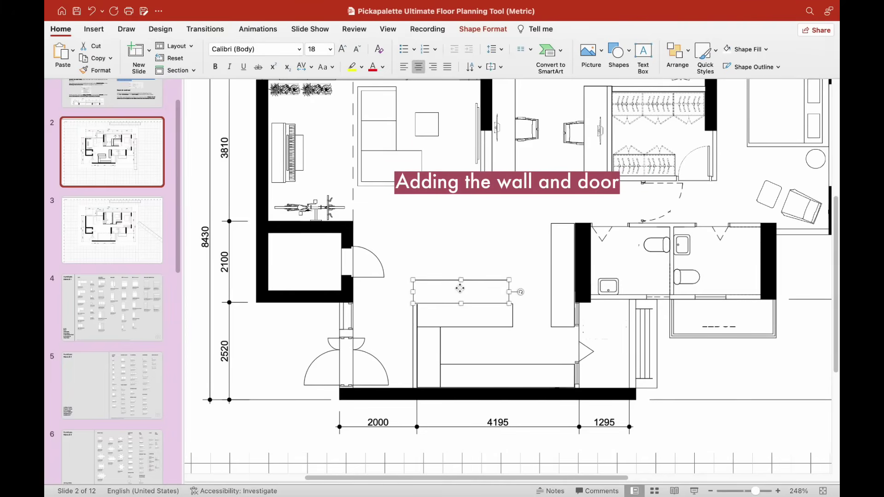
left_click_drag(413, 299, 509, 302)
scroll(509, 302, "up", 5)
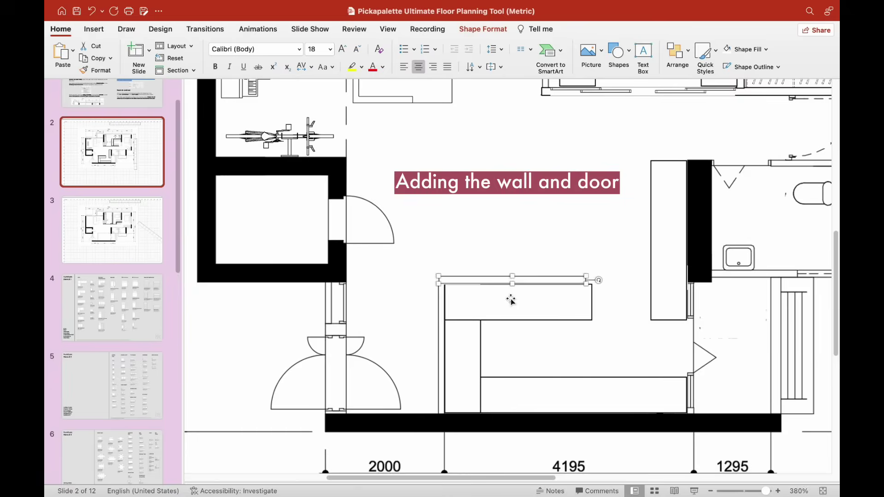
left_click_drag(511, 277, 484, 287)
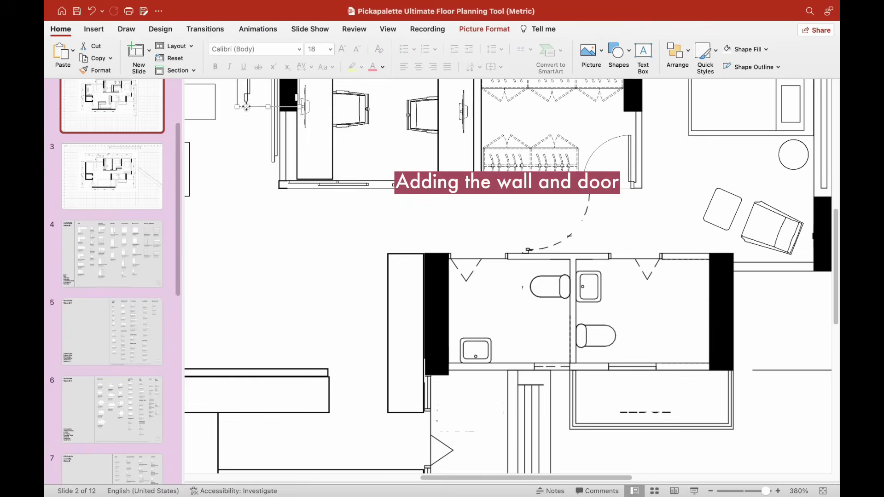
left_click_drag(312, 399, 383, 374)
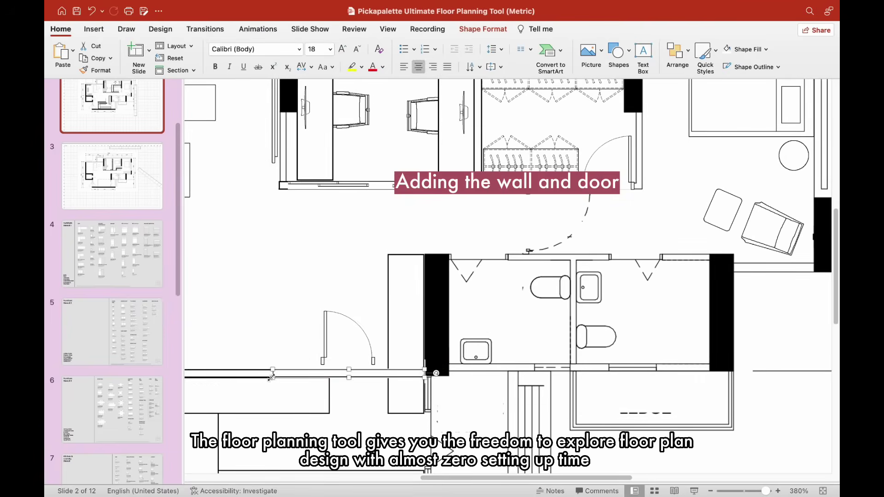
left_click_drag(273, 373, 387, 374)
Step: Fit the door stencil into the gap between the two new kitchen walls so that it swings into the kitchen
left_click(353, 340)
left_click_drag(345, 296, 345, 368)
left_click_drag(318, 329, 333, 374)
left_click(322, 374)
scroll(333, 374, "left", 3)
left_click(474, 424)
scroll(475, 424, "down", 3)
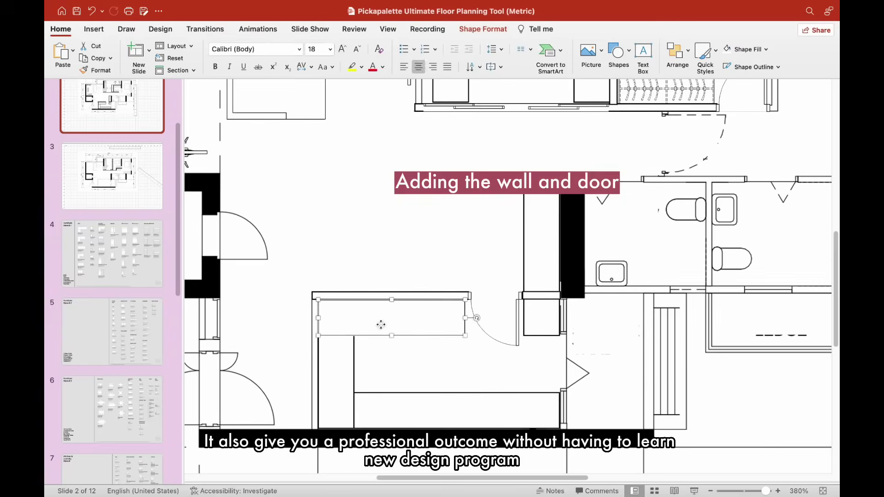
Step: Cover the seam between the upper and left kitchen counters with a plain white rectangle about 0.53 by 0.41 cm
left_click(619, 50)
left_click(691, 84)
left_click_drag(319, 326, 352, 350)
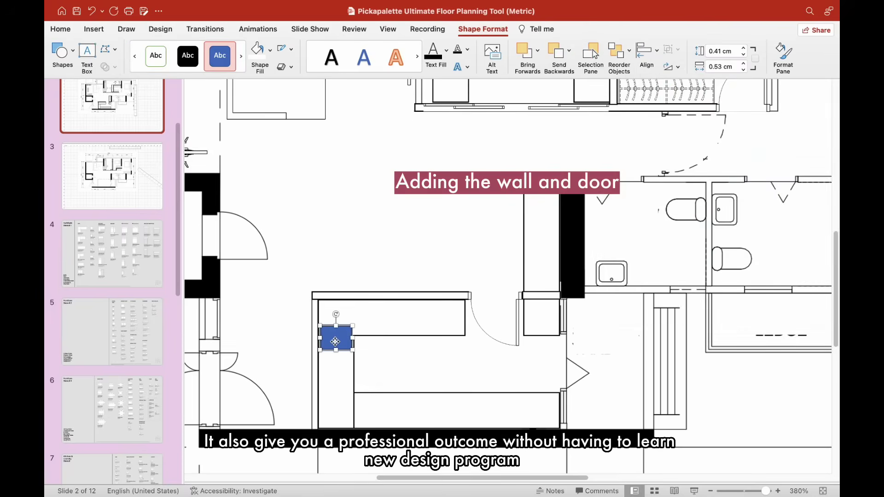
left_click(271, 50)
left_click(250, 90)
left_click(291, 50)
left_click(290, 90)
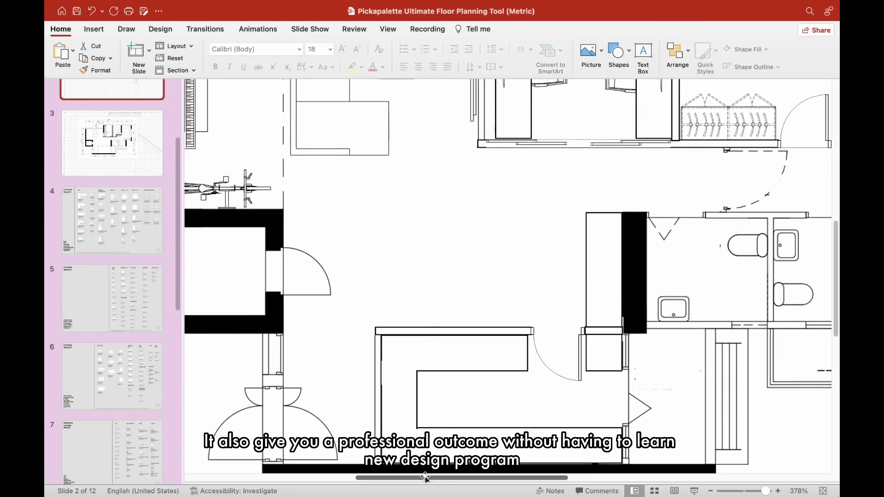
Step: Paste the sink stencil, turn it 180° and fit it into the lower kitchen counter
scroll(461, 447, "down", 3)
key("super+v")
left_click_drag(643, 196, 489, 360)
left_click_drag(491, 333, 490, 391)
left_click_drag(489, 358, 556, 377)
Step: Place the three-burner hob on the lower kitchen counter beside the sink, turned so the single burner faces the outer wall
scroll(471, 310, "down", 3)
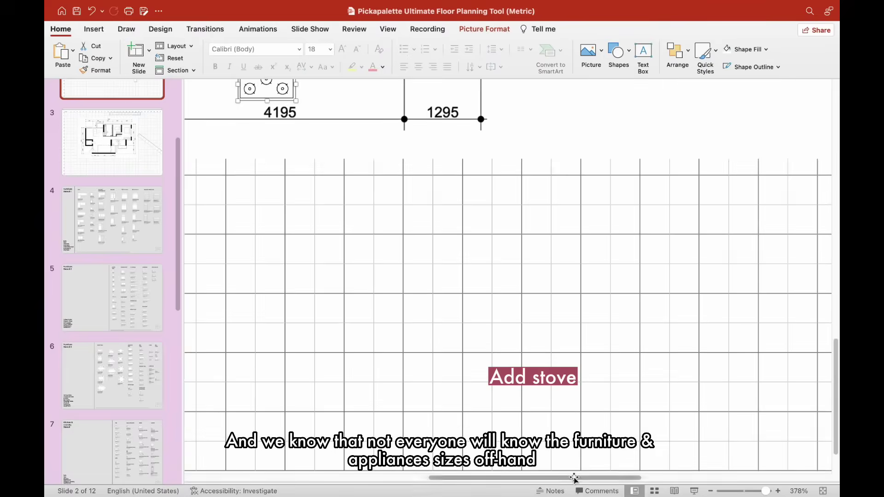
left_click_drag(257, 89, 523, 296)
left_click_drag(525, 272, 525, 269)
Step: Copy the side-by-side fridge (550L) stencil from the kitchen stencils on slide 7
left_click(96, 447)
left_click_drag(499, 479, 719, 478)
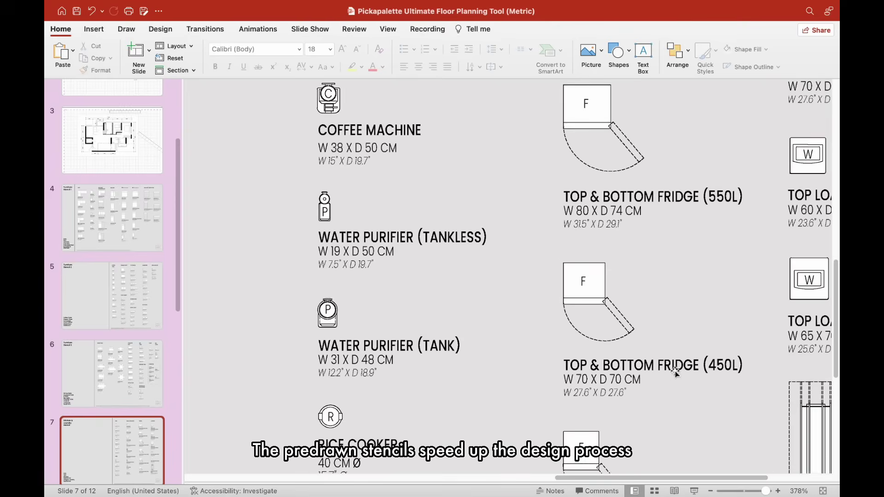
scroll(676, 373, "up", 10)
right_click(592, 268)
left_click(628, 236)
Step: Paste the fridge on the slide 2 plan, rotate it to open away from the black wall, and fit it on the tall counter
left_click(112, 140)
left_click(112, 88)
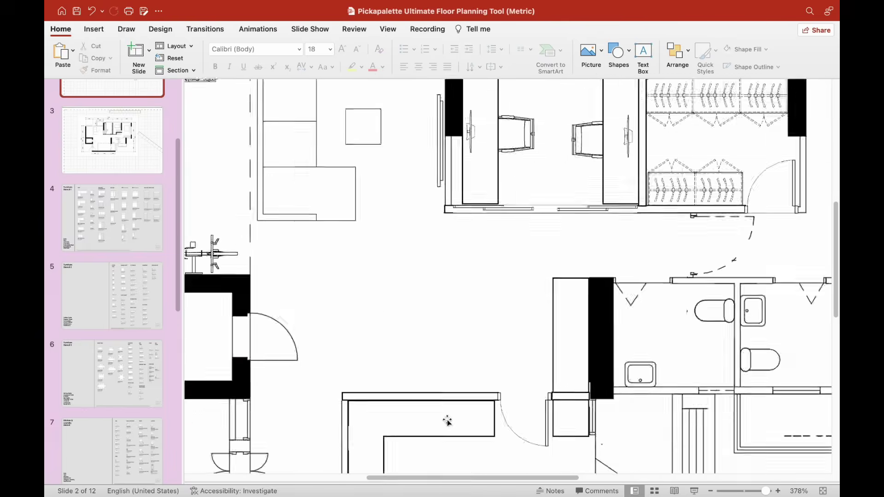
right_click(491, 173)
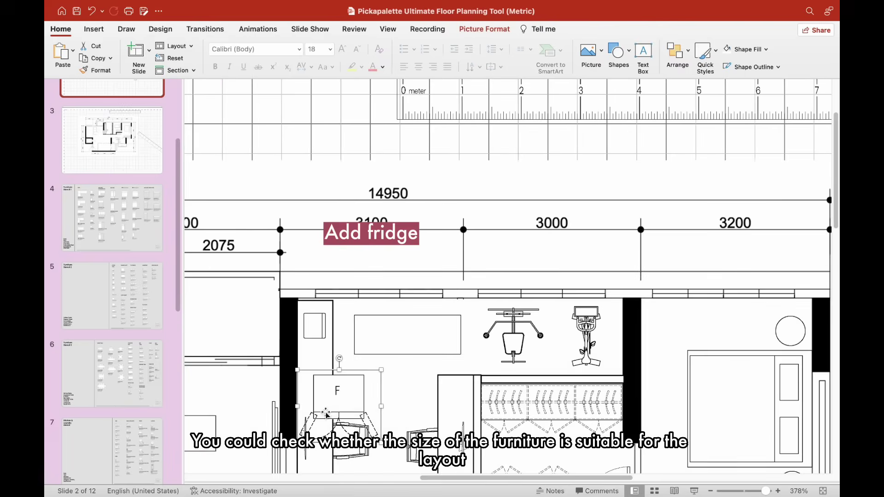
scroll(326, 414, "down", 10)
left_click_drag(354, 195, 339, 414)
scroll(339, 415, "down", 4)
left_click_drag(385, 357, 392, 310)
scroll(446, 437, "down", 3)
scroll(446, 436, "left", 5)
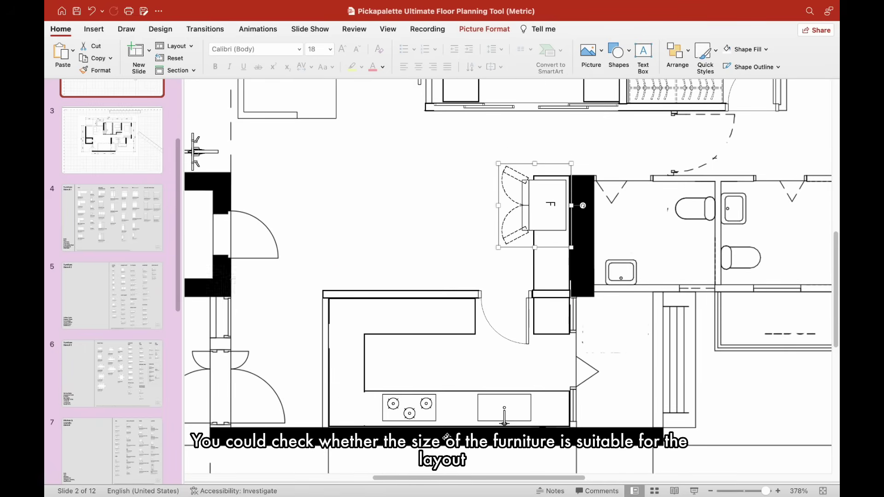
Step: Copy the microwave, built-in oven, dishwasher and coffee machine stencils together from slide 7
left_click(112, 296)
left_click(110, 369)
left_click(112, 449)
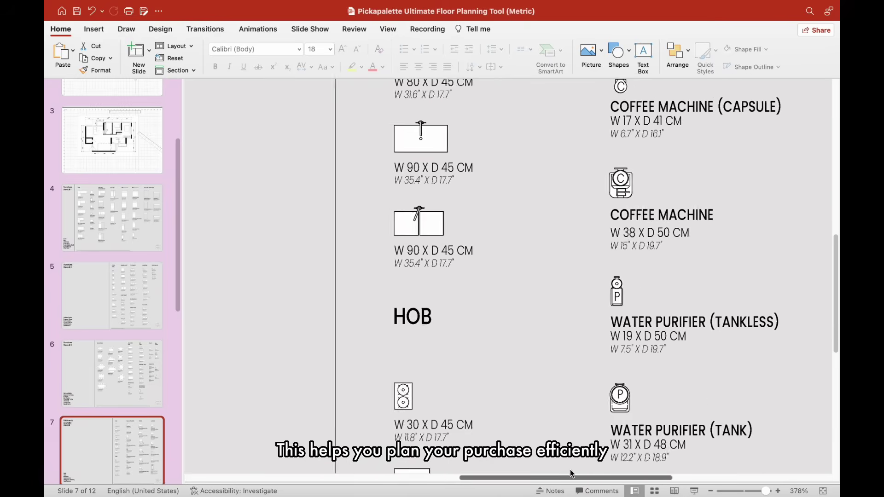
scroll(613, 350, "up", 5)
left_click(526, 370)
left_click(538, 152, "shift")
scroll(562, 212, "up", 4)
left_click(537, 155, "shift")
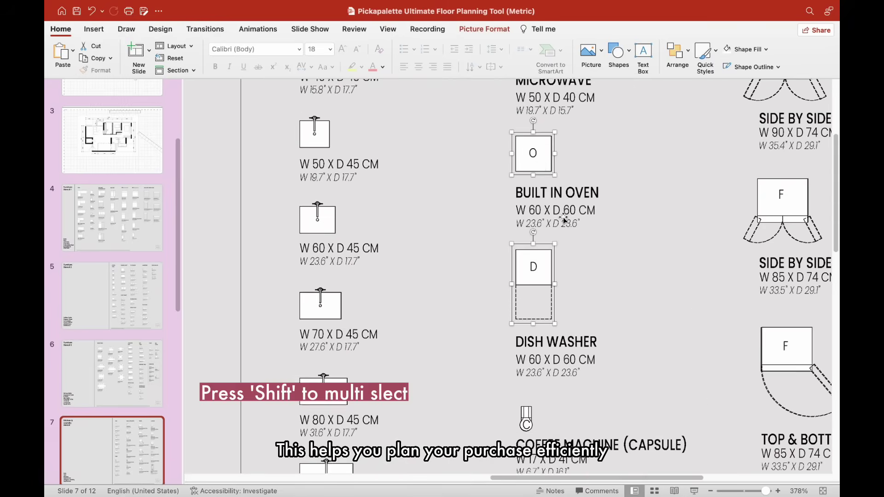
scroll(559, 276, "down", 2)
scroll(556, 318, "down", 8)
left_click(525, 276, "shift")
key("super+c")
Step: Paste the copied appliances on the slide 2 plan and move them as a group towards the living area
left_click(128, 160)
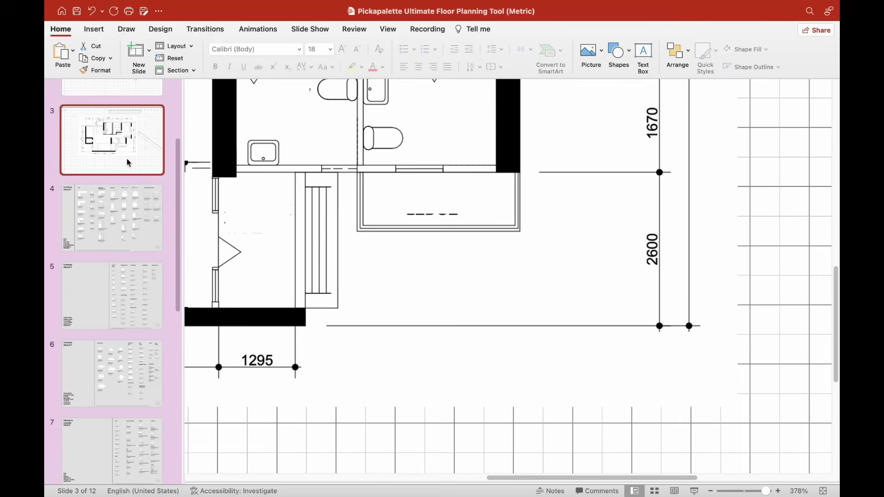
left_click(126, 88)
scroll(491, 470, "left", 5)
scroll(492, 470, "left", 3)
key("super+v")
left_click_drag(509, 184, 203, 362)
scroll(553, 392, "left", 8)
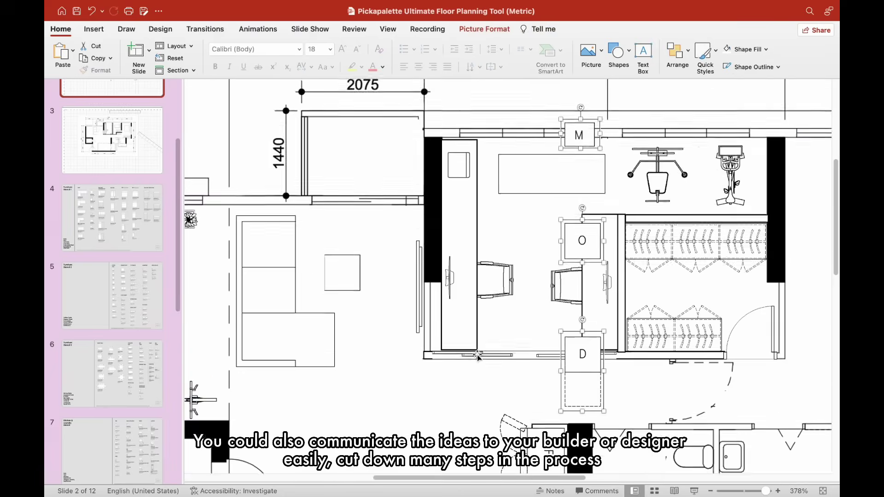
scroll(571, 258, "down", 3)
left_click_drag(576, 231, 220, 282)
scroll(290, 270, "down", 3)
Step: Turn the dishwasher stencil 180° and place it between the hob and the sink
left_click(290, 270)
left_click_drag(253, 194, 356, 363)
left_click_drag(355, 319, 350, 418)
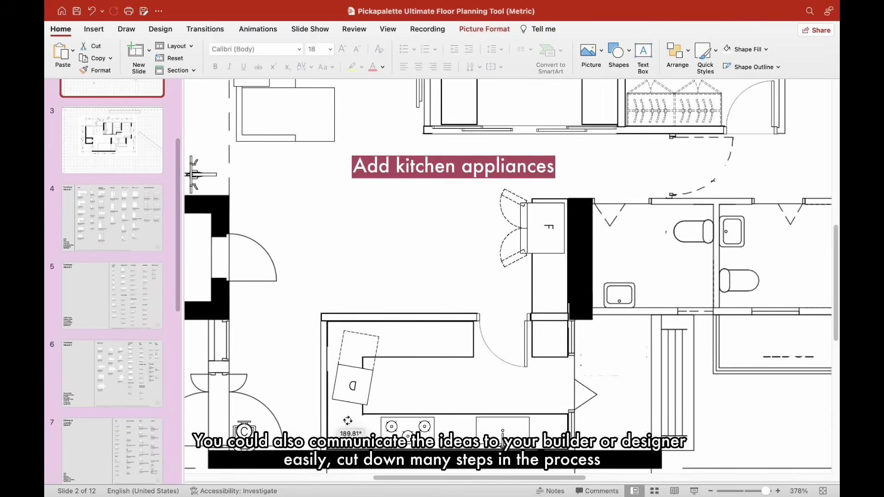
left_click_drag(358, 388, 462, 422)
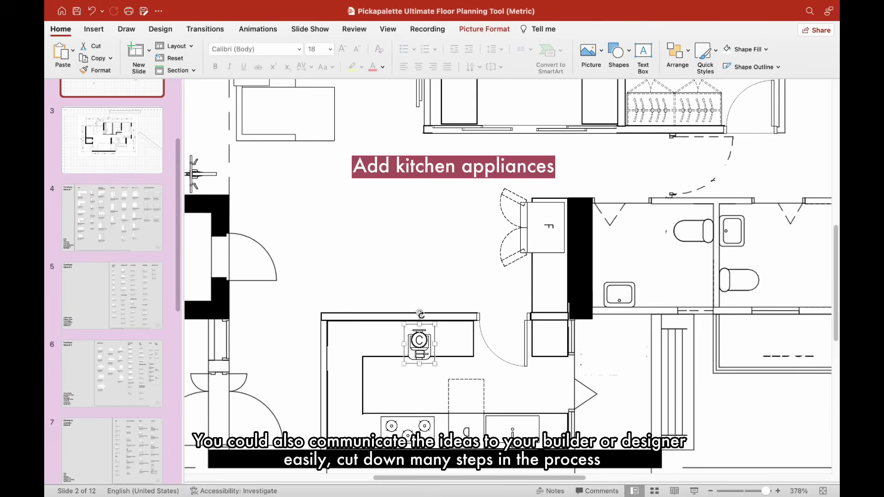
Step: Move the coffee machine onto the tall counter below the fridge, rotated to face the same way as the fridge
left_click_drag(420, 345, 549, 282)
scroll(517, 360, "down", 5)
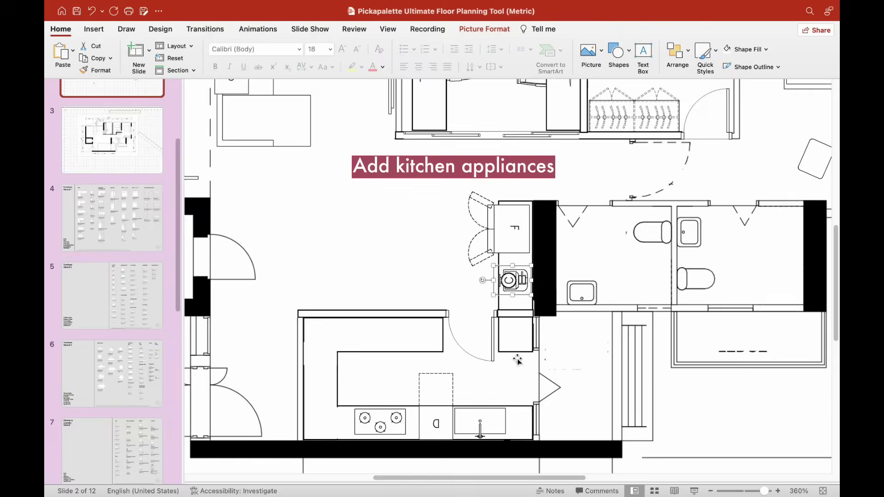
scroll(448, 356, "down", 3)
Step: Place the microwave on the upper kitchen counter and the oven on the left kitchen counter
scroll(492, 337, "up", 5)
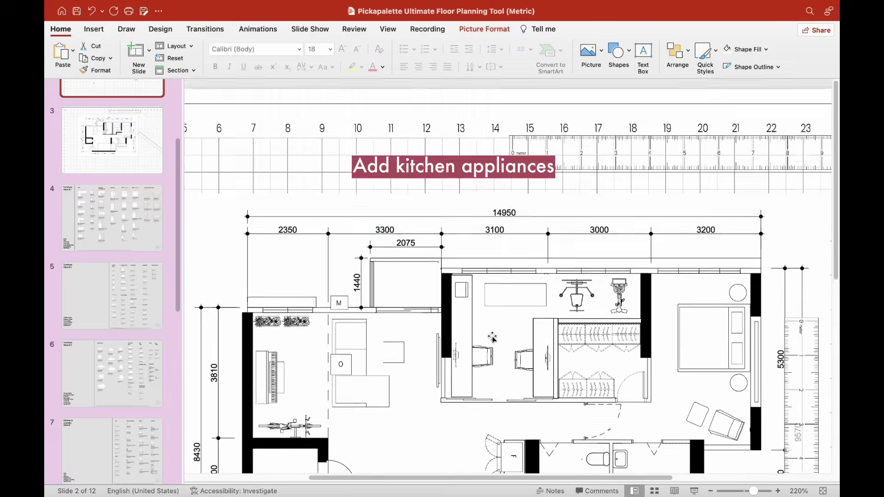
scroll(494, 337, "down", 4)
mouse_move(502, 479)
left_mouse_down()
mouse_move(545, 480)
mouse_move(491, 480)
left_mouse_up()
left_click_drag(526, 310, 413, 374)
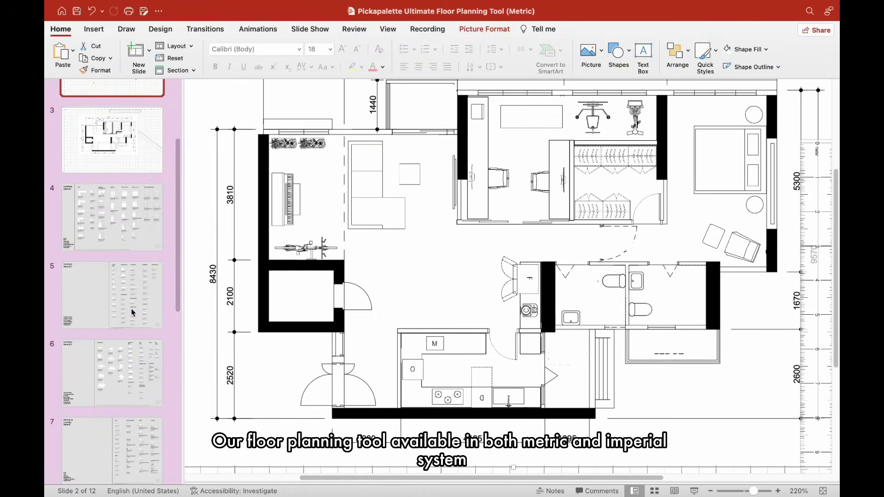
Step: Copy the front load washer/dryer (12KG) and the laundry drying rack stencils from slide 7
left_click(112, 449)
scroll(715, 314, "right", 10)
scroll(715, 314, "up", 5)
left_click(709, 105)
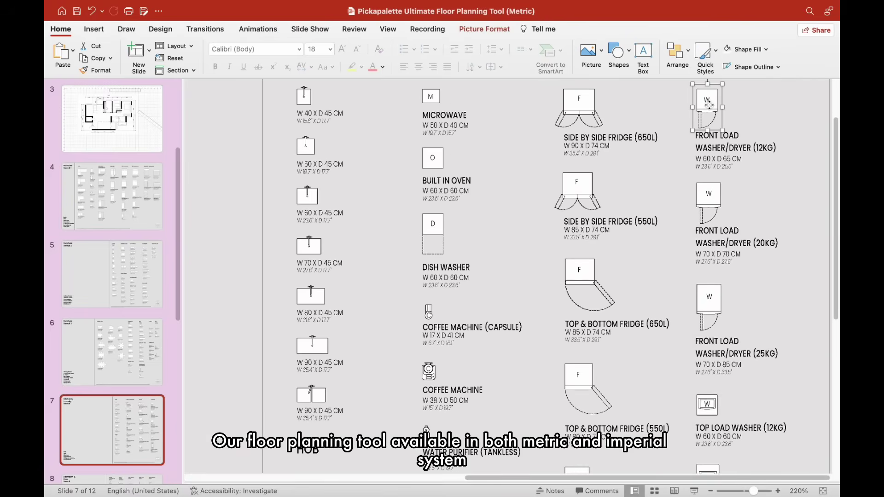
scroll(608, 331, "down", 5)
scroll(608, 331, "up", 5)
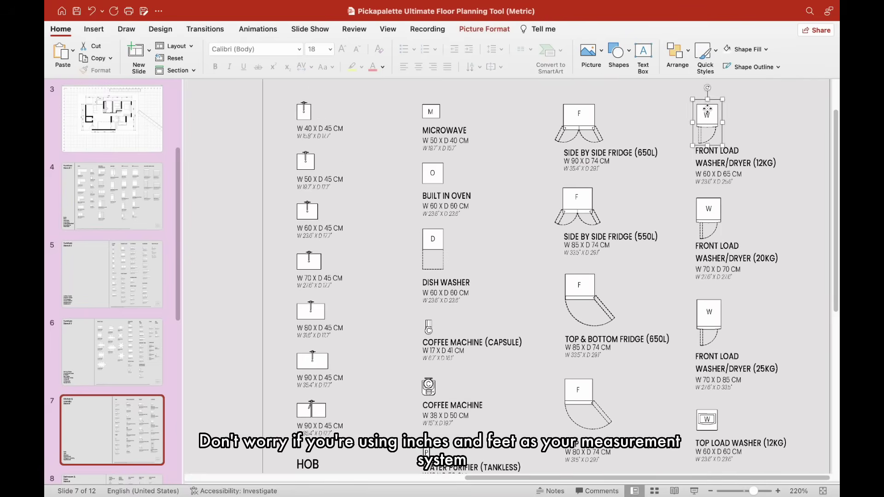
Step: Paste the laundry stencils on the slide 2 plan and fit the washer and drying rack into the yard beside the kitchen
left_click(138, 115)
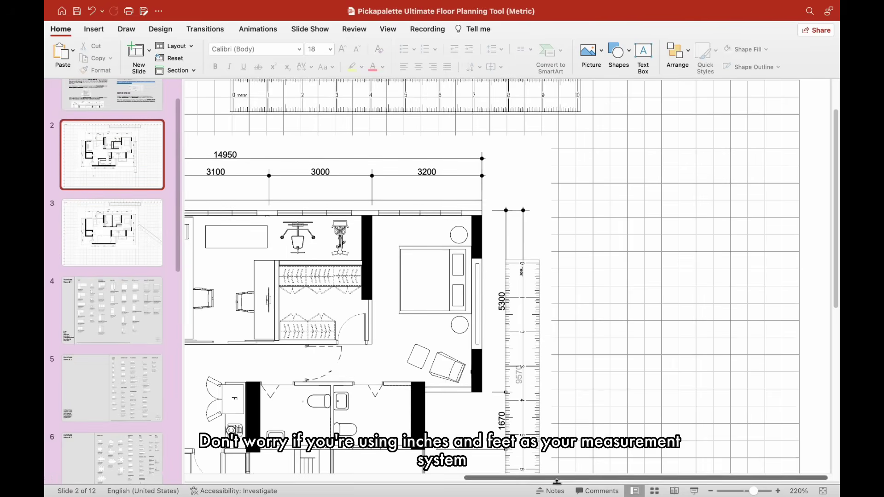
scroll(506, 276, "left", 5)
scroll(507, 277, "down", 5)
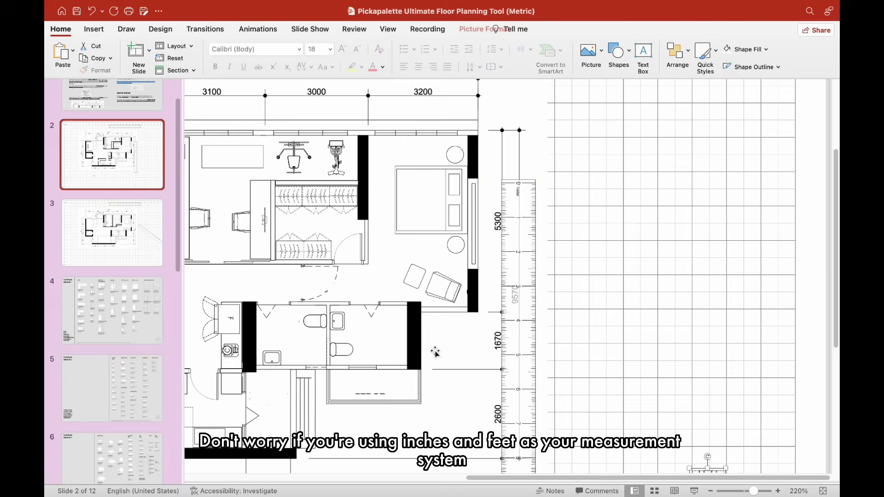
left_click_drag(571, 350, 287, 276)
scroll(515, 461, "left", 5)
scroll(515, 460, "down", 3)
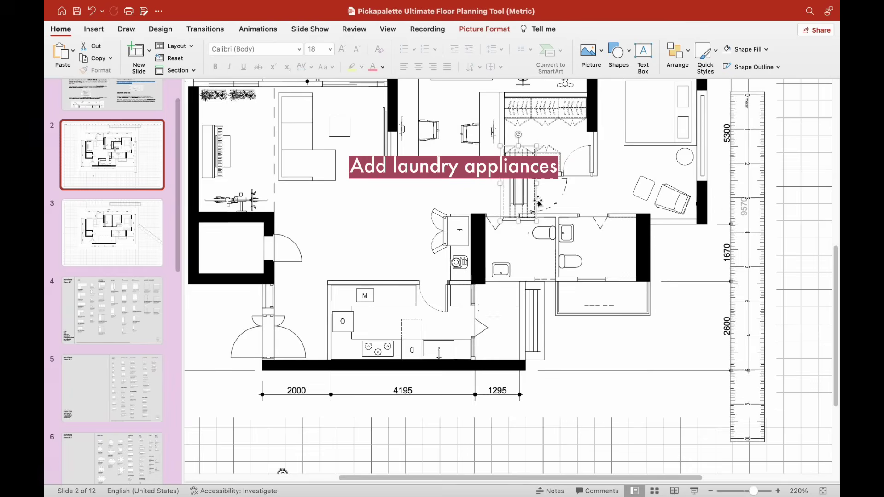
left_click_drag(519, 194, 274, 364)
scroll(300, 364, "left", 5)
scroll(355, 366, "down", 5)
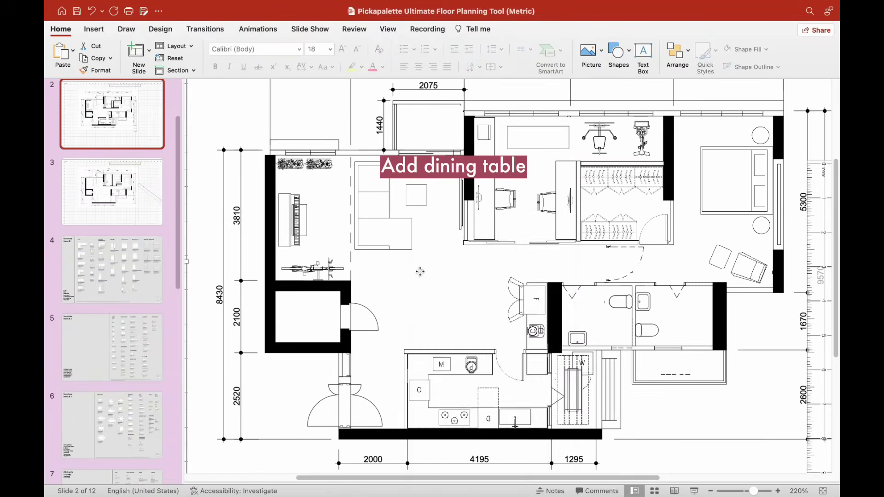
Step: Paste the dining table set, rotate it 90° and place it in the open area above the kitchen
key("super+v")
left_click_drag(493, 332, 446, 317)
left_click_drag(445, 277, 495, 318)
left_click_drag(441, 312, 434, 311)
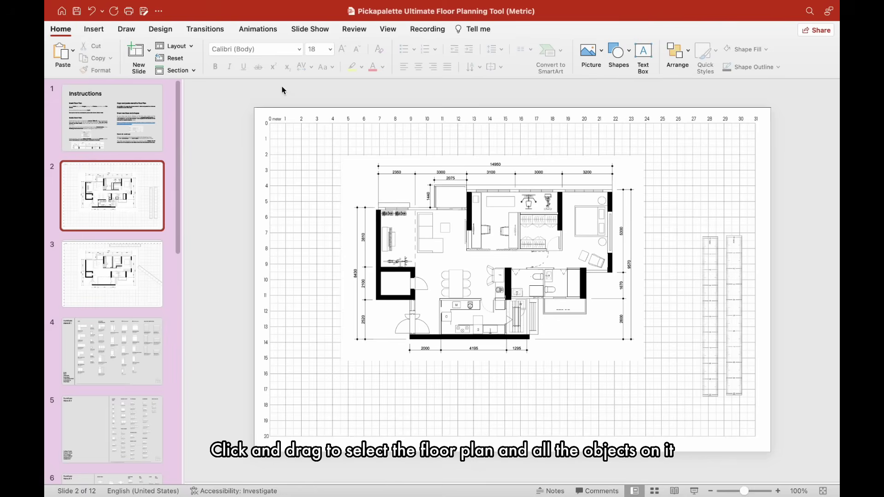
Step: Export the floor plan with all objects on it as a PNG picture named "My floor plan design" to the Desktop
left_click_drag(281, 86, 656, 398)
right_click(565, 303)
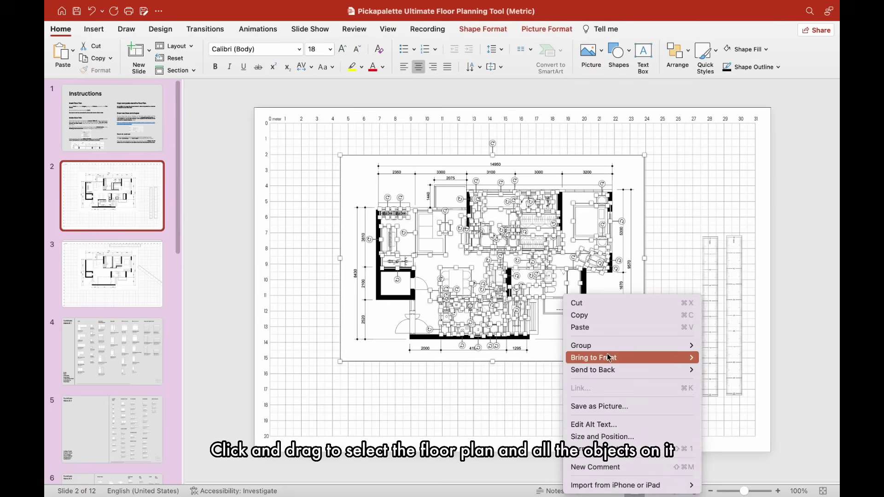
left_click(678, 405)
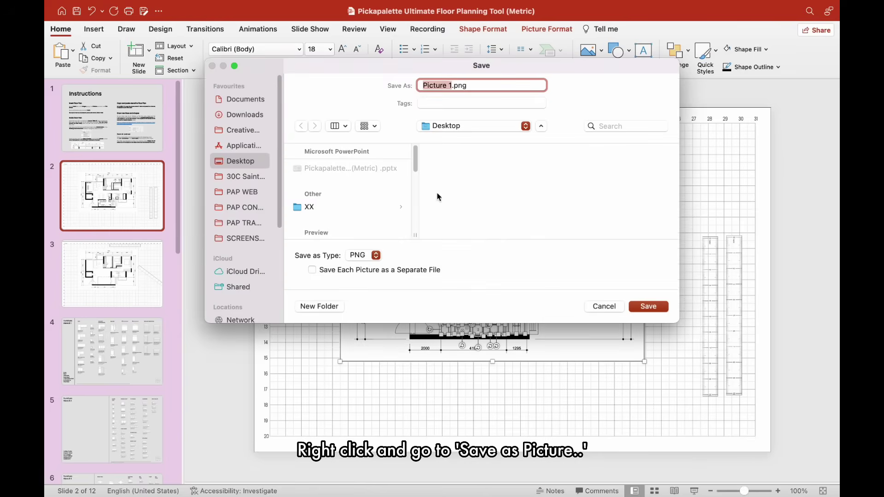
type("My floor plan design")
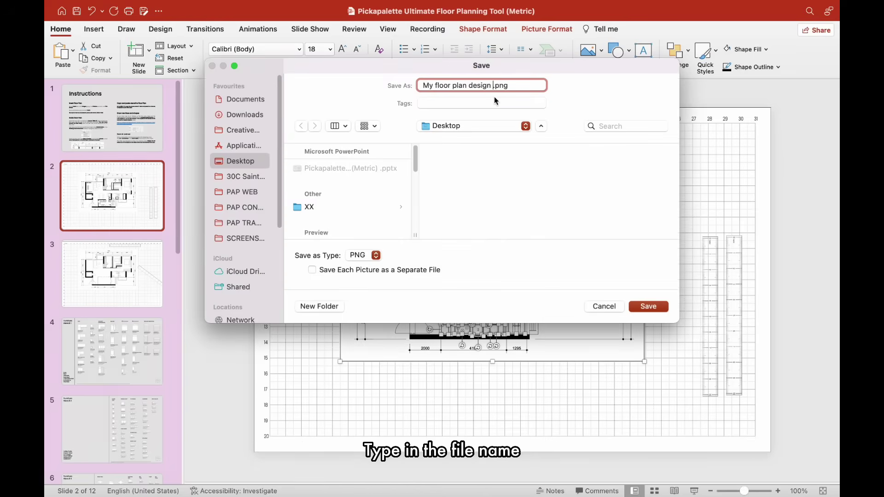
left_click(658, 305)
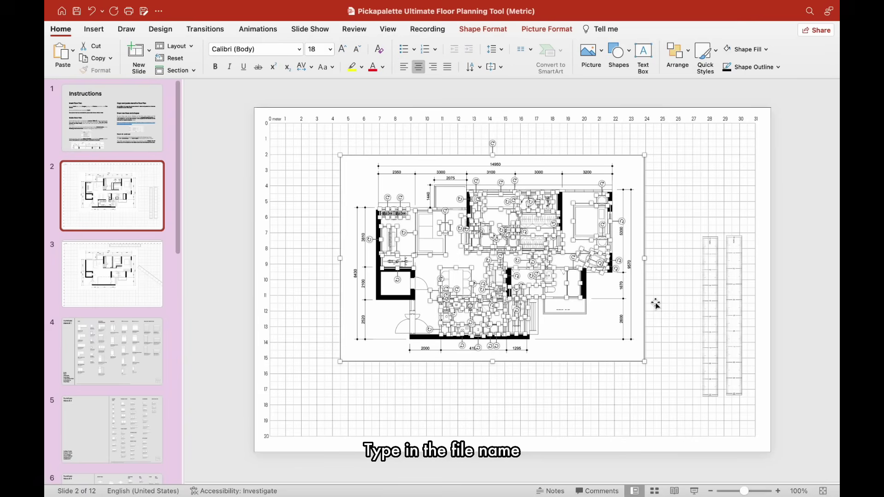
left_click(804, 350)
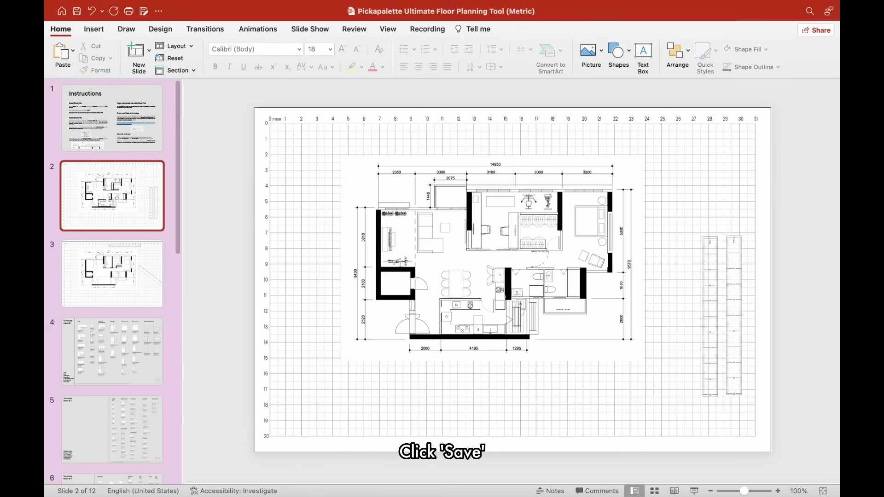
Step: Switch to Finder and open the exported floor plan picture from the Desktop folder
left_click(77, 26)
left_click(82, 477)
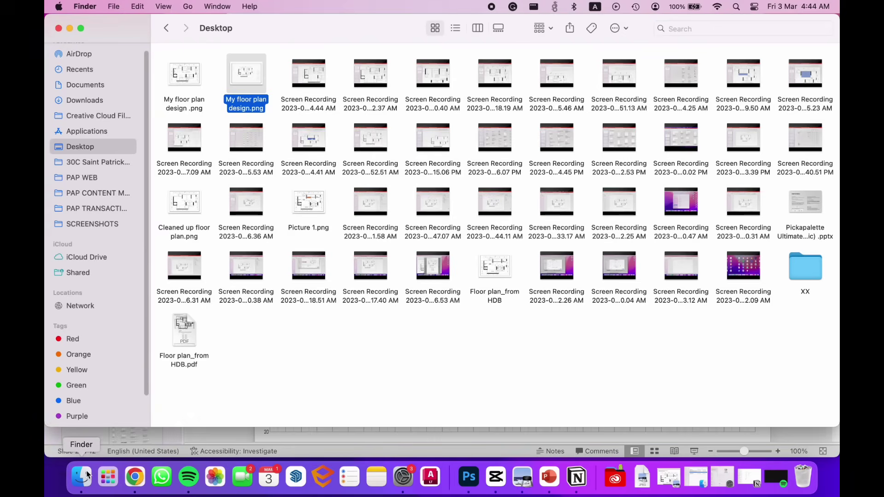
double_click(190, 76)
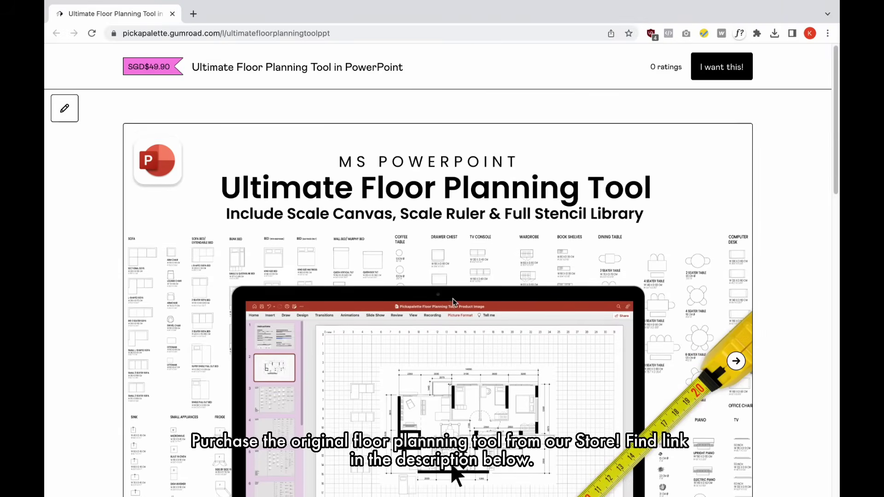
Step: Read through the Ultimate Floor Planning Tool product page on Gumroad, from its preview image to the description
scroll(453, 302, "down", 3)
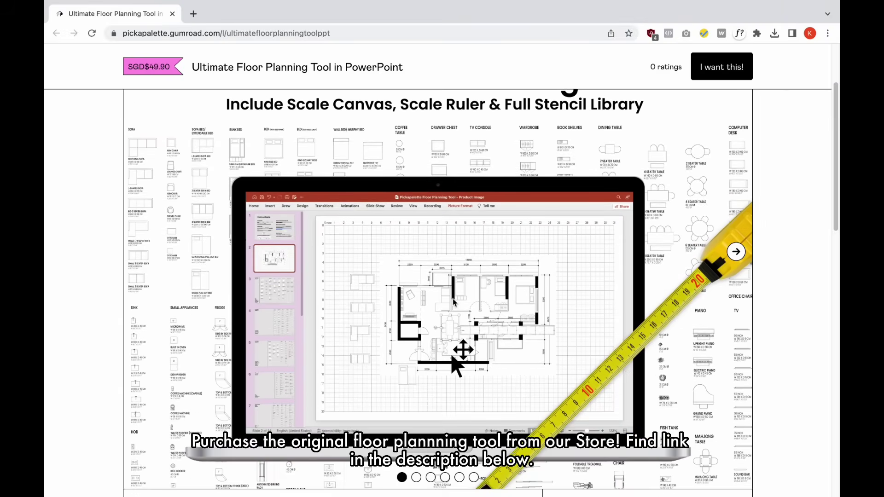
scroll(452, 316, "down", 9)
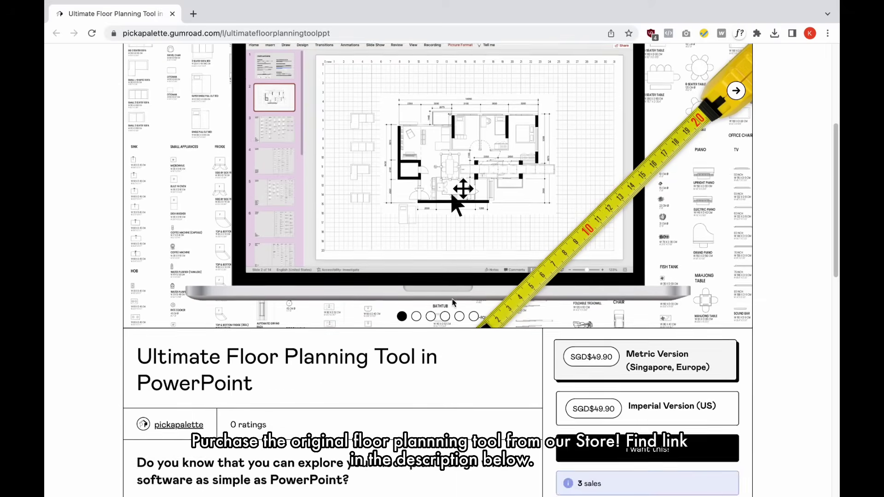
scroll(454, 301, "down", 7)
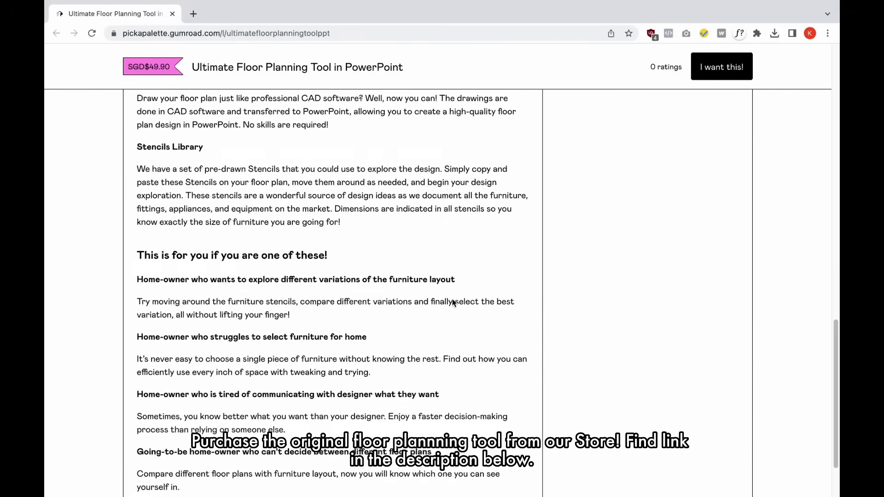